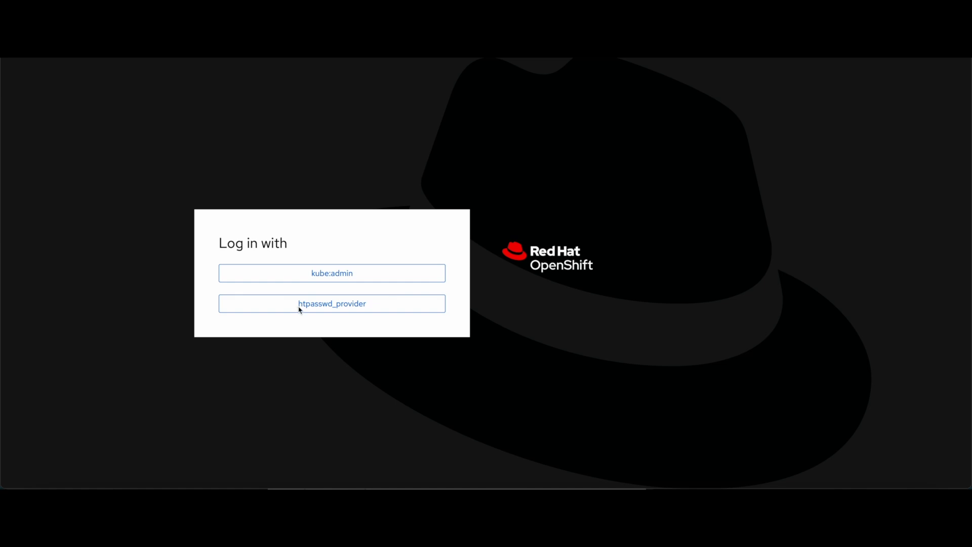
# Log in through htpasswd_provider with the prefilled credentials and review the cluster's details and status overview
pyautogui.click(312, 311)
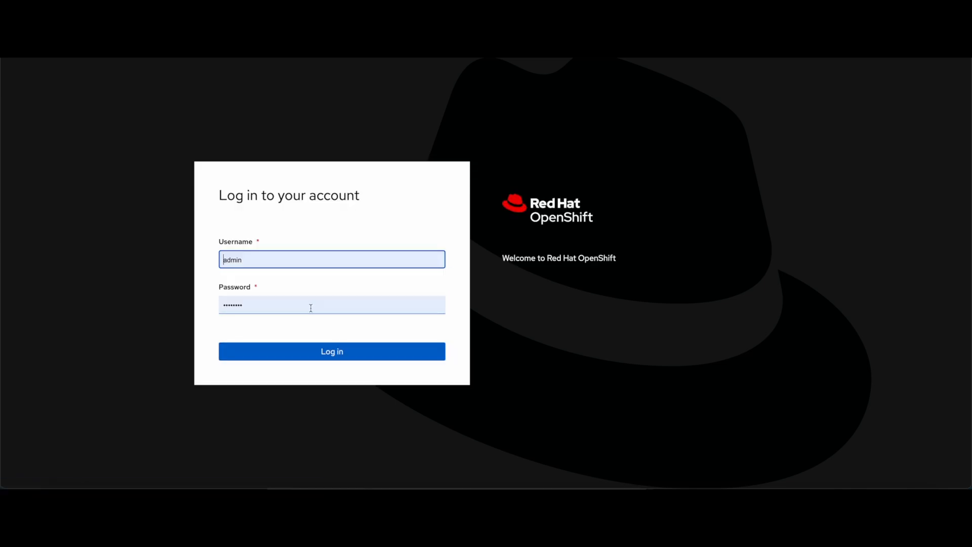
pyautogui.click(330, 354)
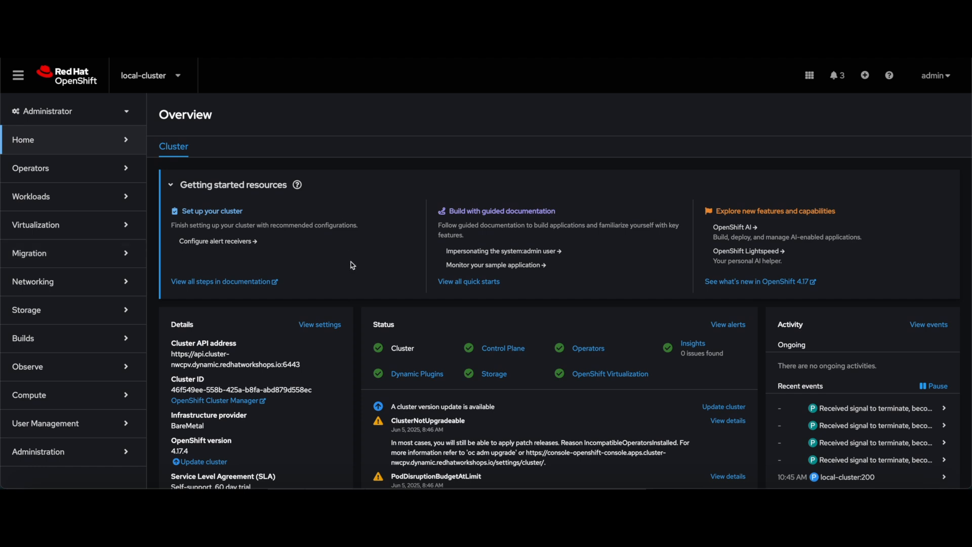
pyautogui.scroll(-1, 396, 362)
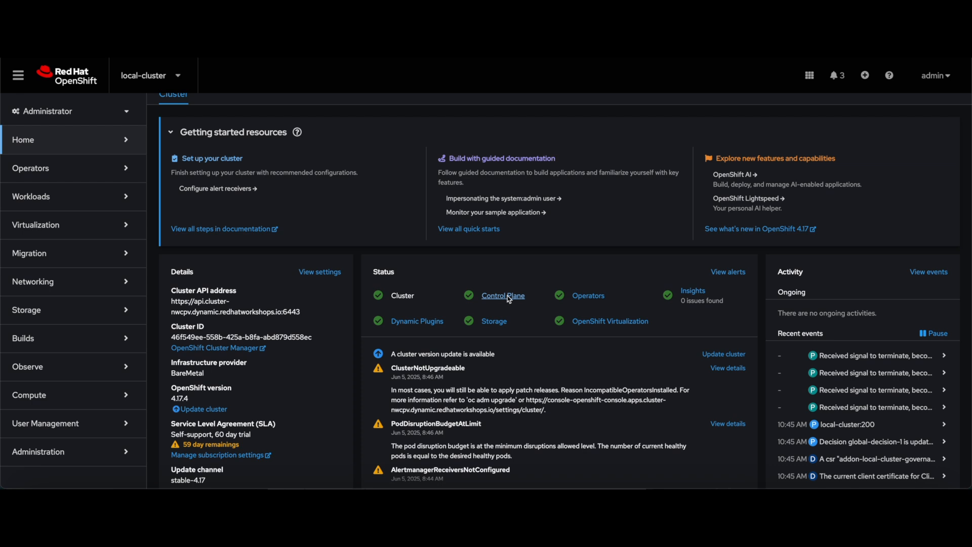
pyautogui.scroll(-1, 586, 314)
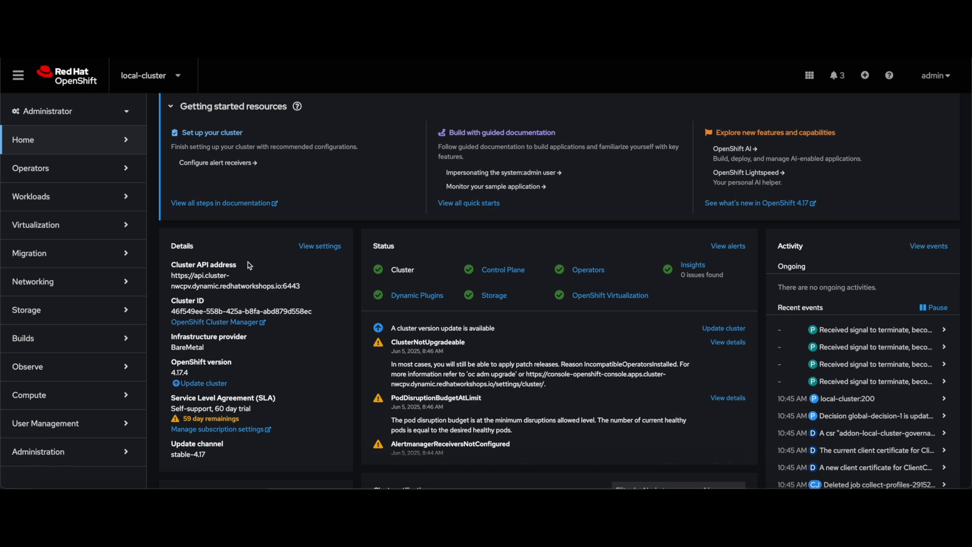
pyautogui.scroll(-1, 250, 266)
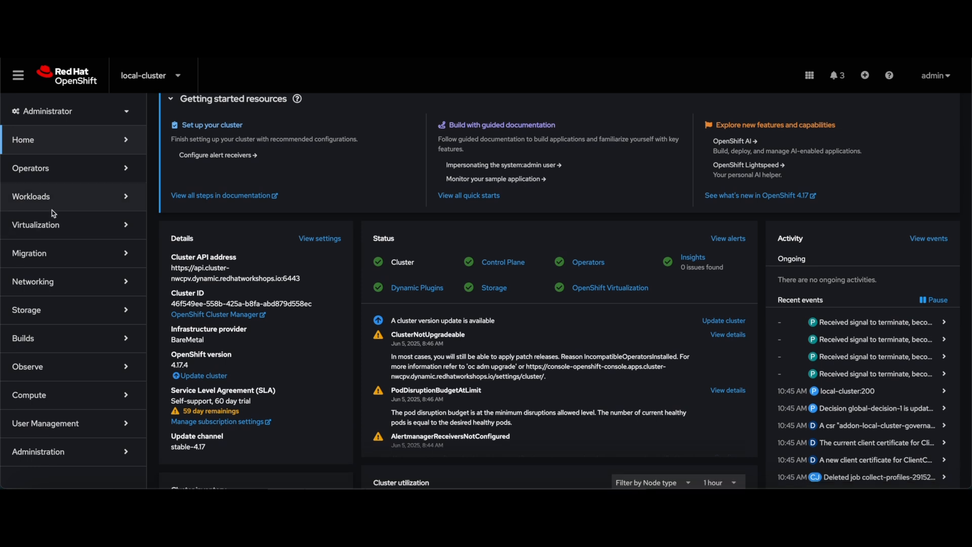
# Expand the Home and Virtualization navigation sections and look through the cluster's project list
pyautogui.click(123, 142)
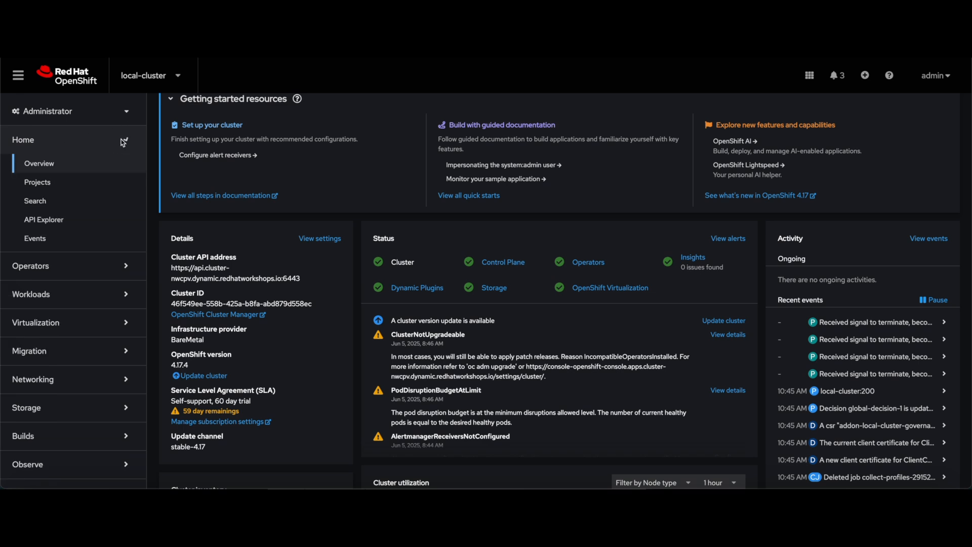
pyautogui.click(123, 329)
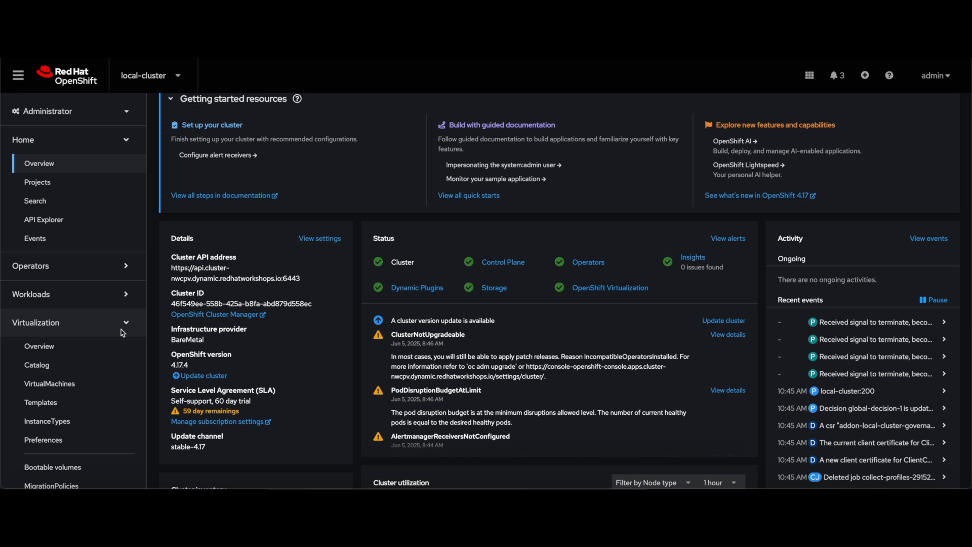
pyautogui.scroll(-1, 121, 332)
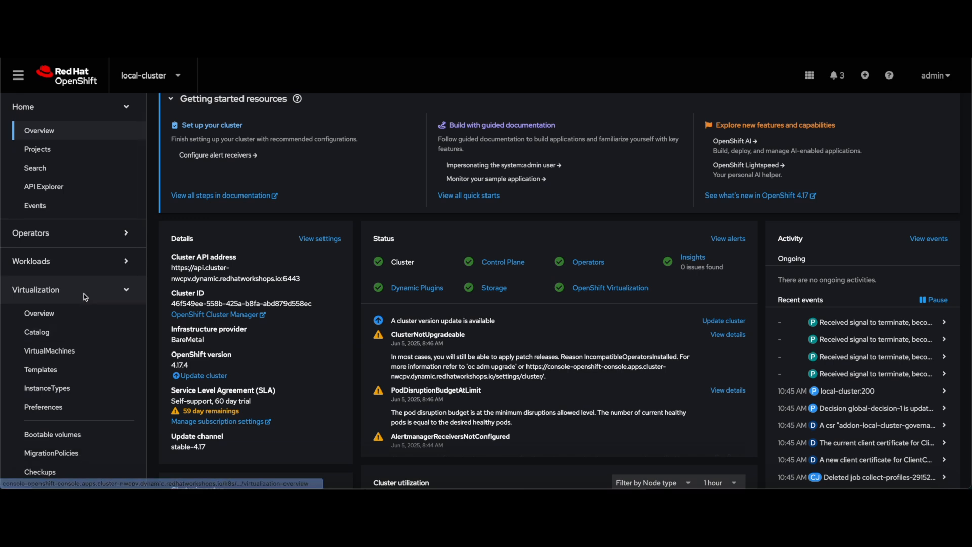
pyautogui.scroll(1, 76, 233)
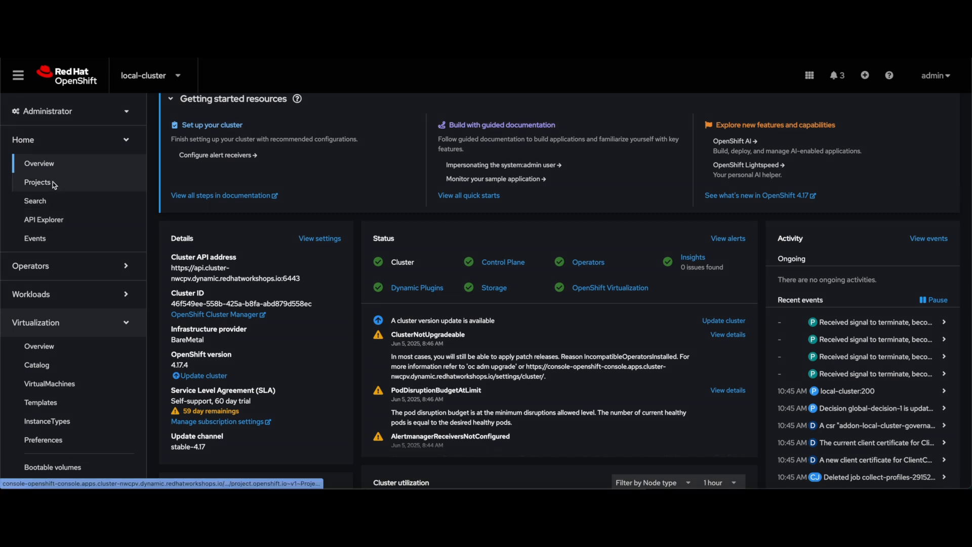
pyautogui.click(37, 182)
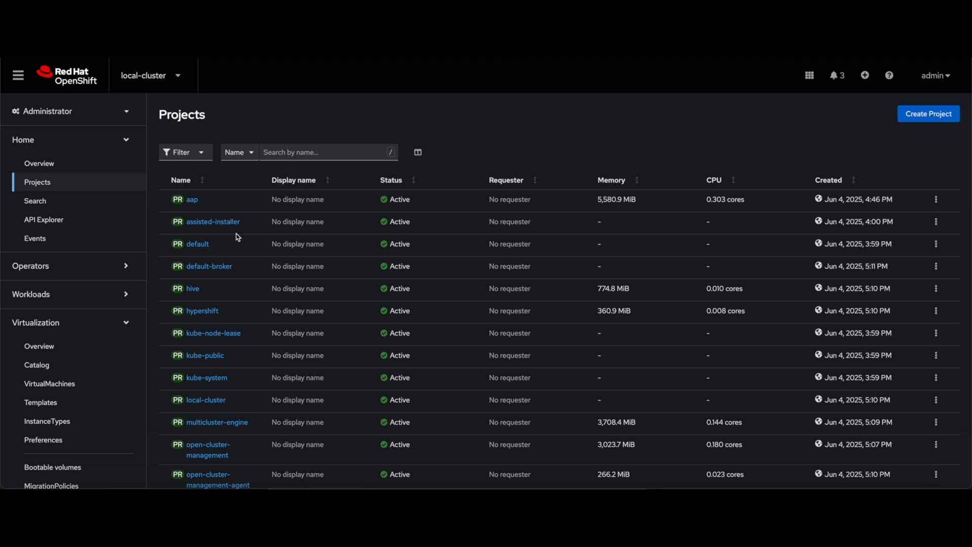
pyautogui.scroll(-1, 238, 237)
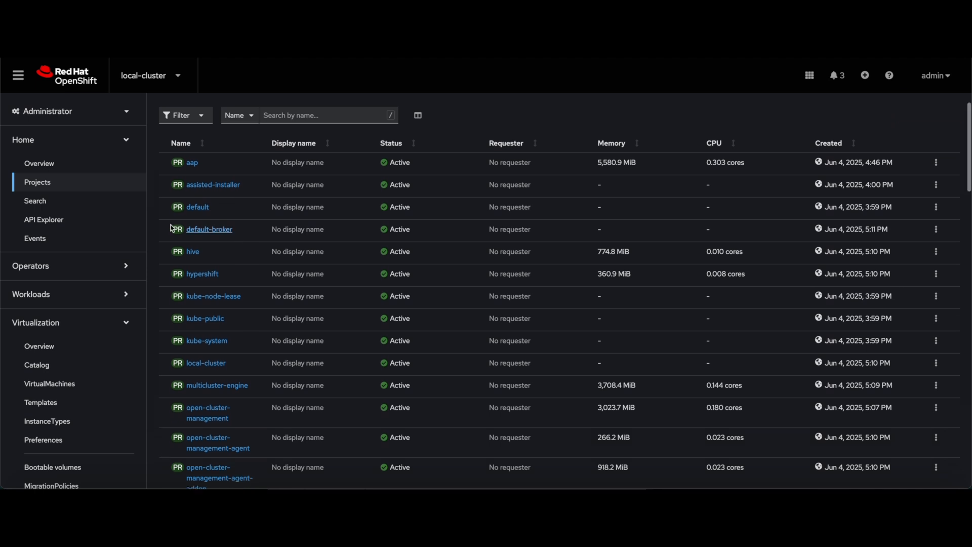
# Open the Virtualization overview, dismiss the welcome dialog and examine the getting started resources and usage summaries
pyautogui.click(70, 353)
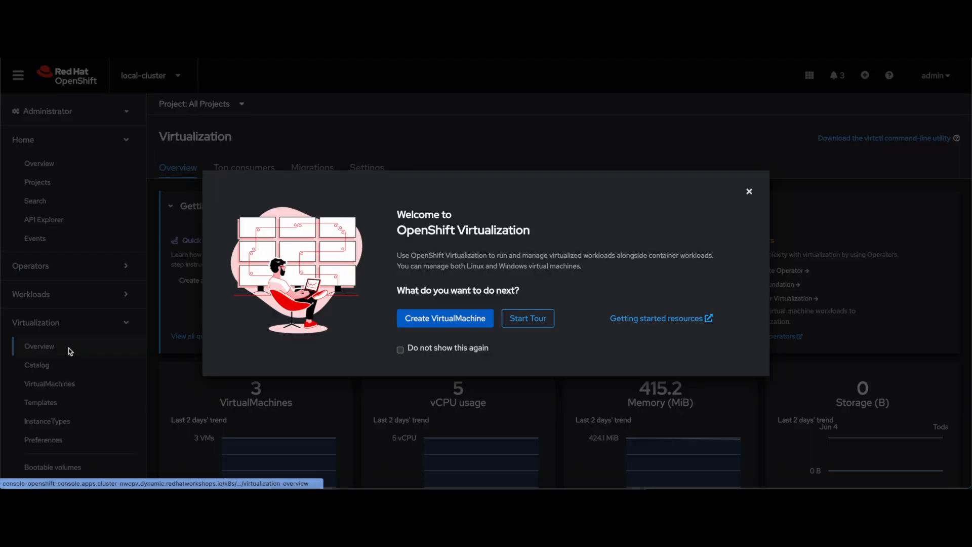
pyautogui.click(750, 192)
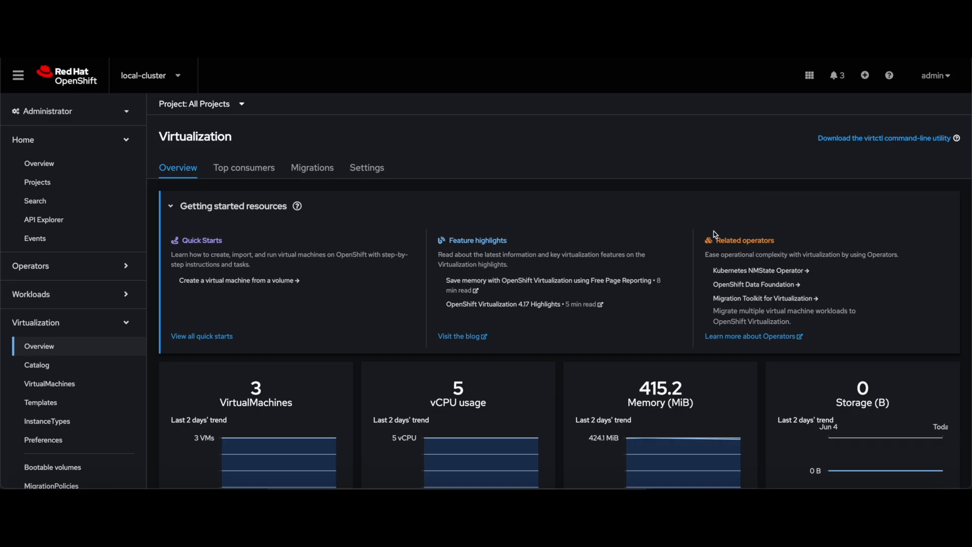
pyautogui.scroll(-1, 690, 304)
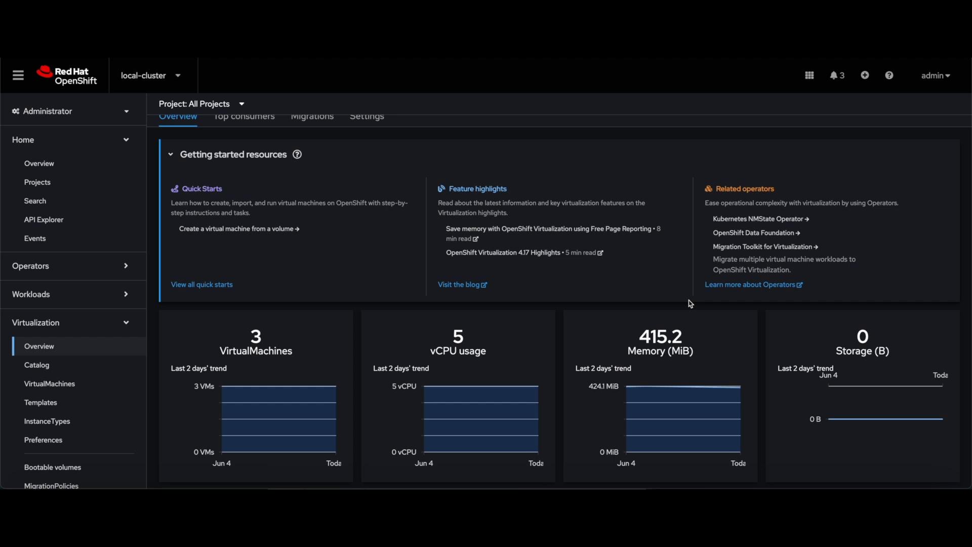
pyautogui.scroll(1, 691, 304)
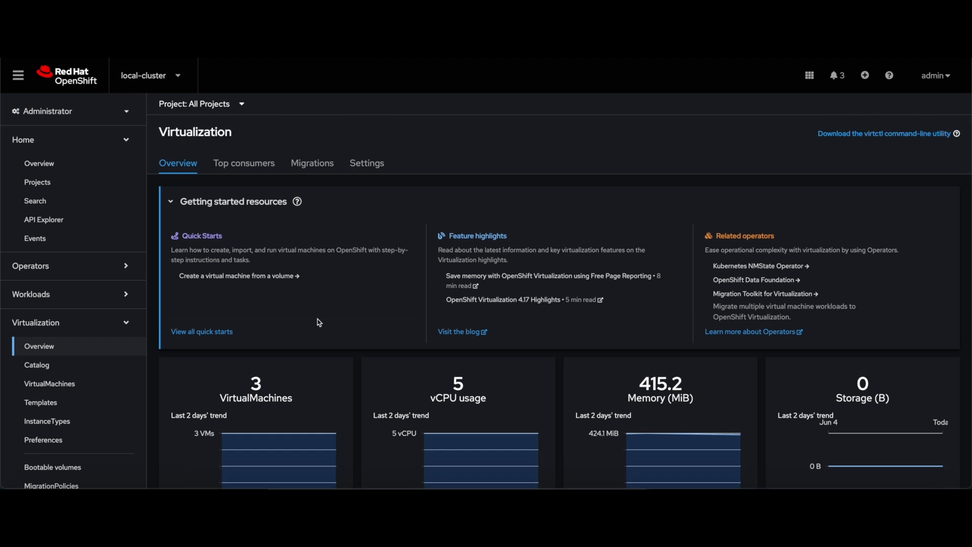
pyautogui.scroll(-1, 319, 323)
pyautogui.scroll(1, 319, 323)
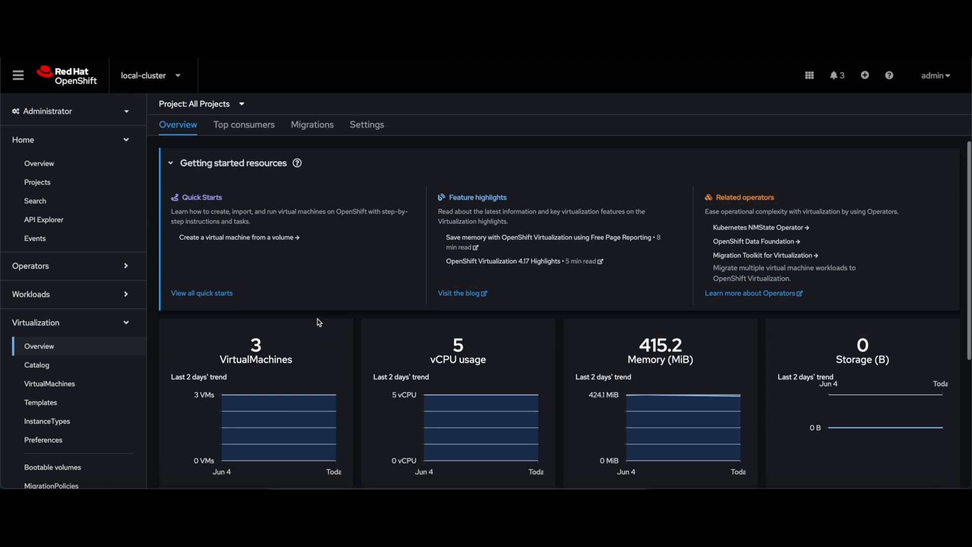
# View the Virtualization top consumers, migrations and settings pages in turn
pyautogui.click(252, 152)
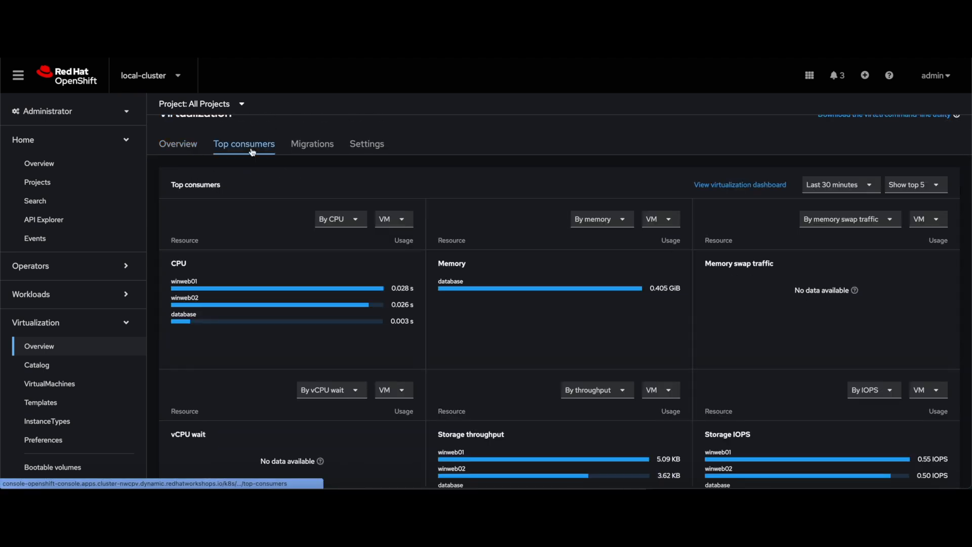
pyautogui.click(313, 144)
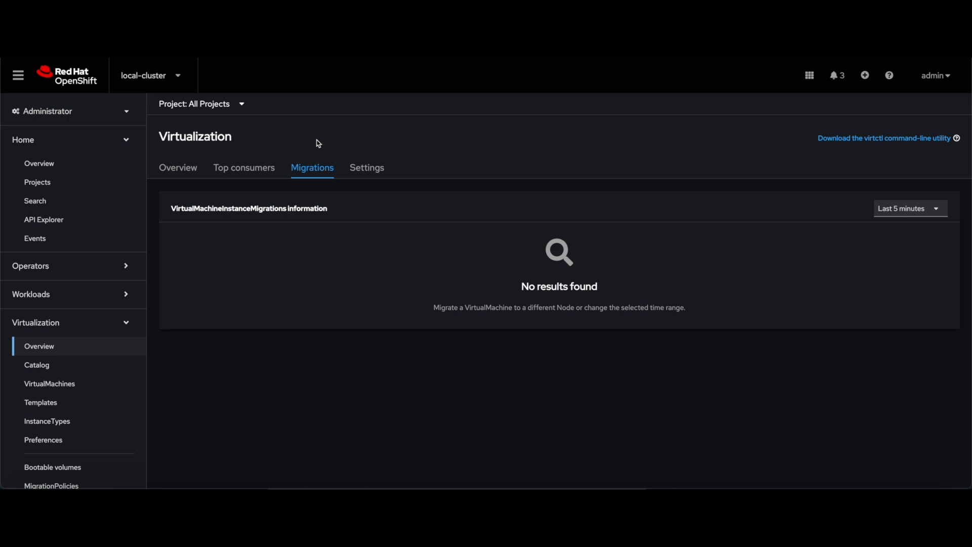
pyautogui.click(359, 167)
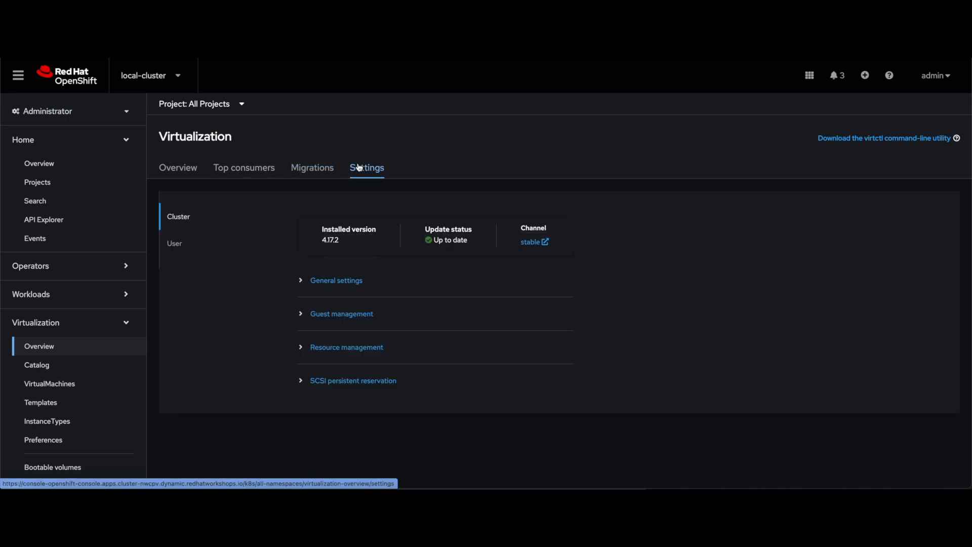
# Return to the Virtualization overview and examine the resource trends, alerts and virtual machine statuses
pyautogui.click(174, 171)
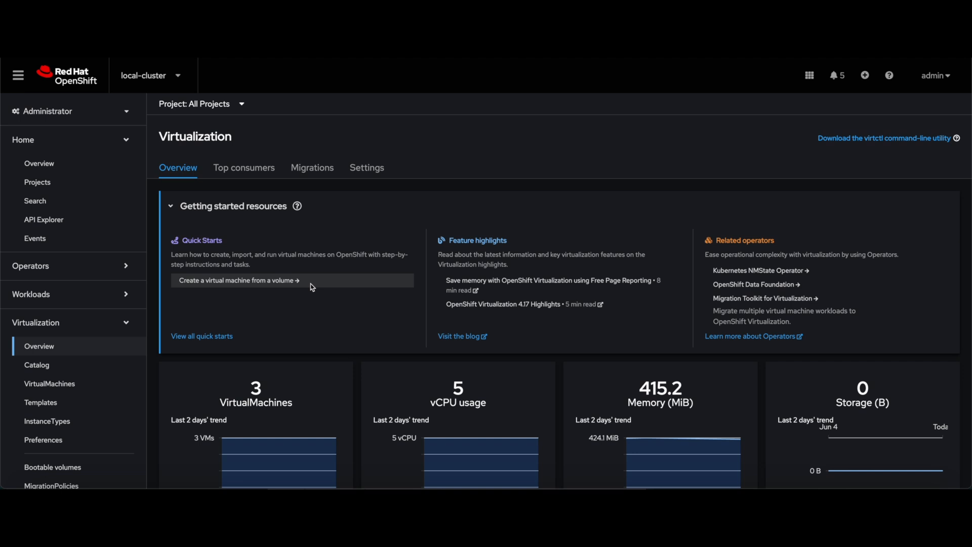
pyautogui.scroll(-1, 312, 287)
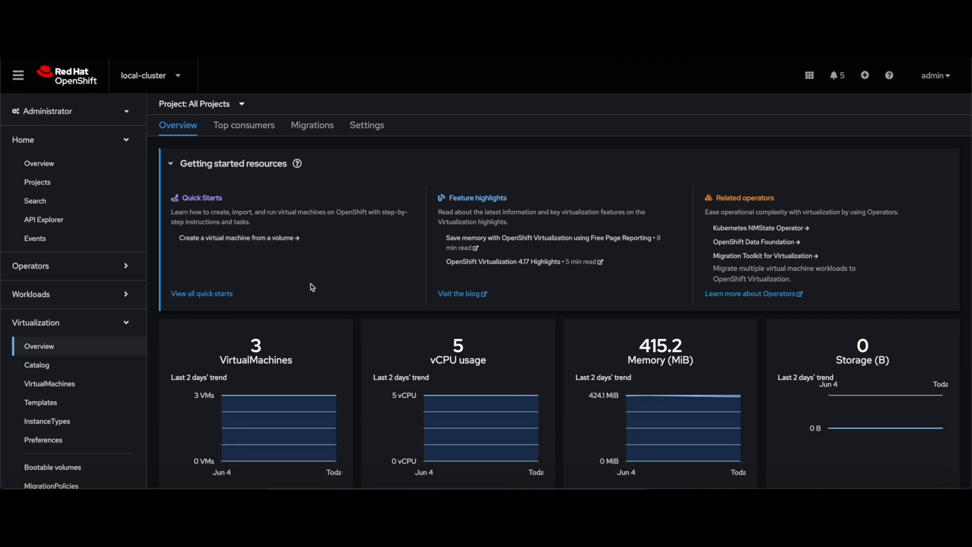
pyautogui.scroll(-2, 313, 287)
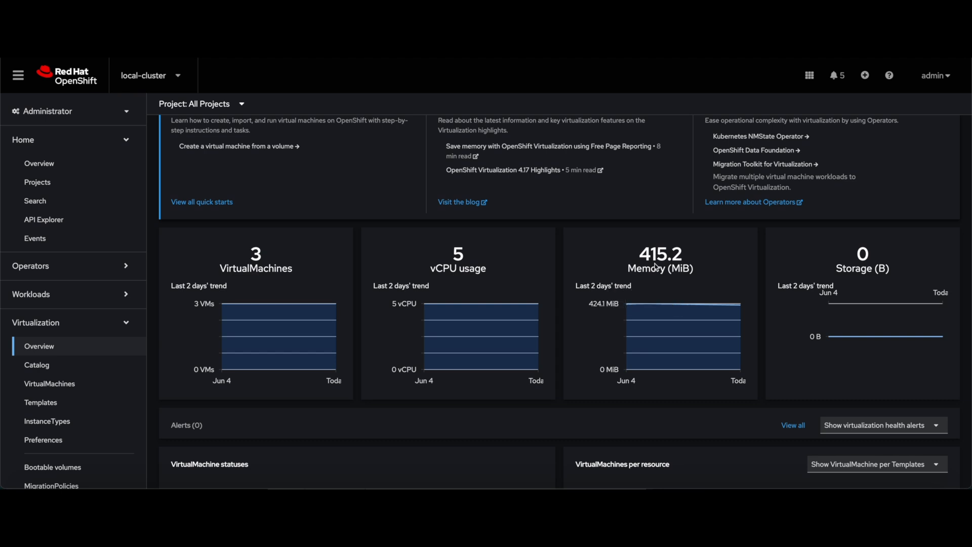
pyautogui.scroll(-3, 656, 267)
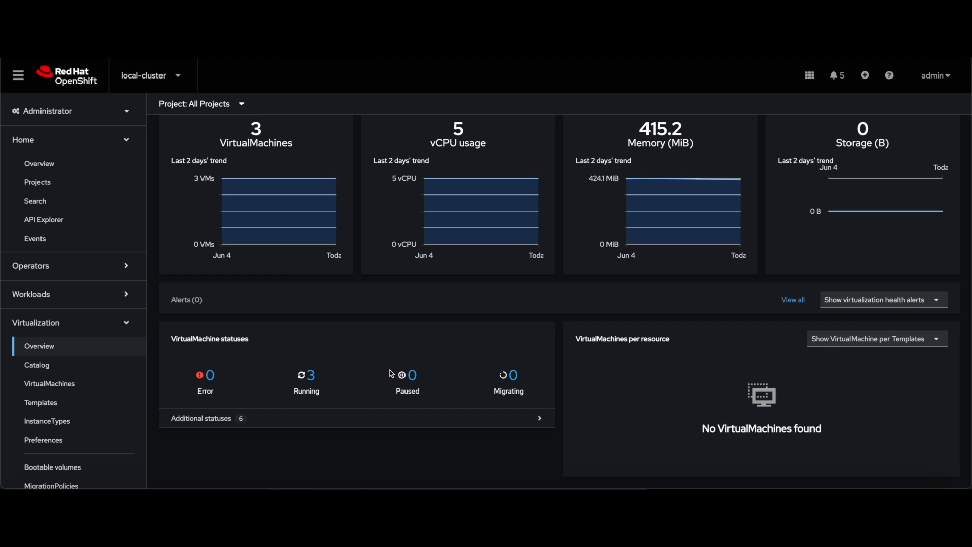
# Open the virtual machine catalog and review the bootable volumes offered under InstanceTypes
pyautogui.click(37, 365)
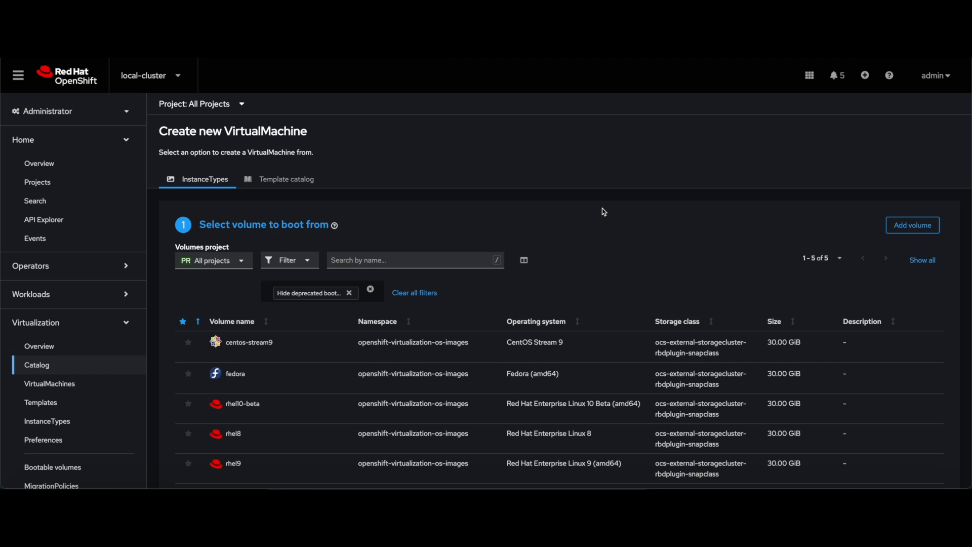
pyautogui.scroll(-1, 603, 212)
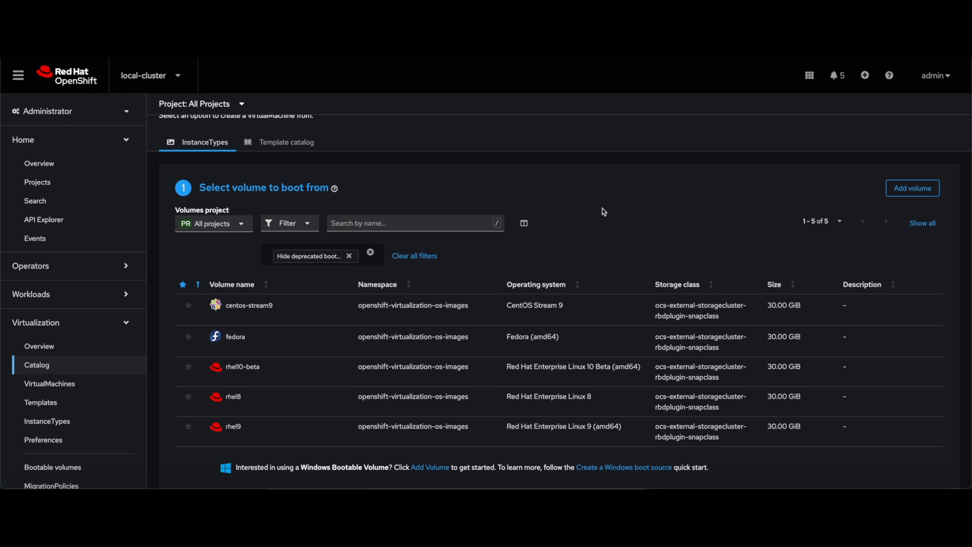
pyautogui.scroll(1, 603, 212)
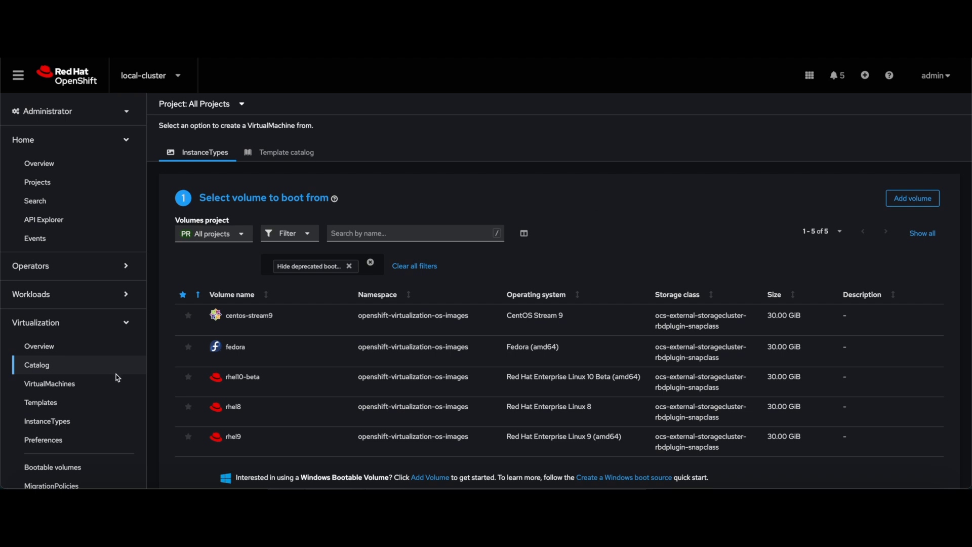
# Open the virtual machine list, inspect the database machine's vmimported namespace and return to the list
pyautogui.click(65, 389)
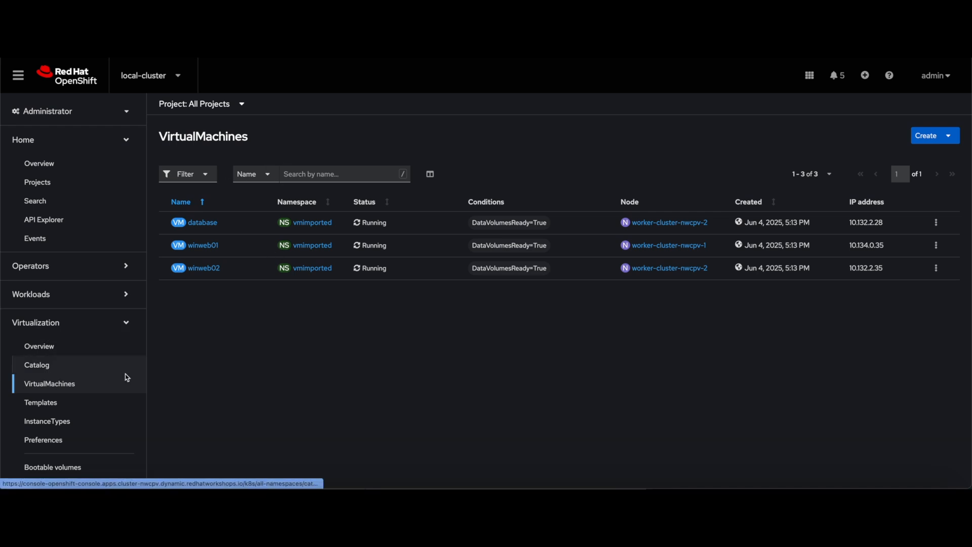
pyautogui.click(315, 223)
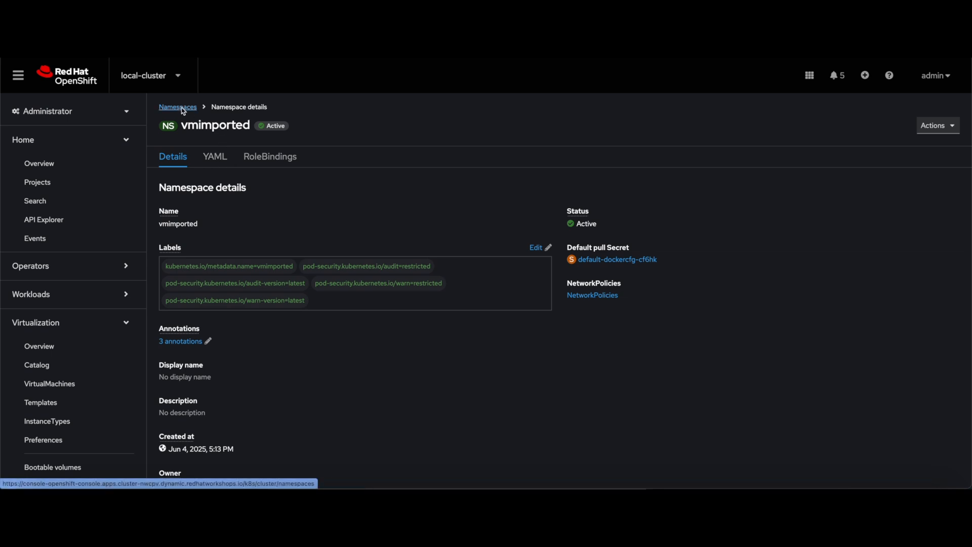
pyautogui.hotkey('alt', 'Left')
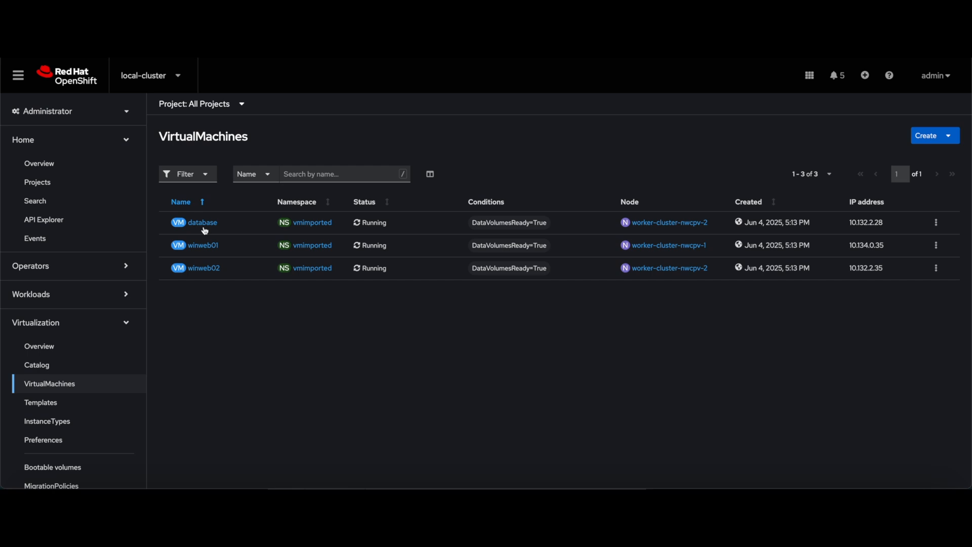
# Open the database virtual machine and examine its details, utilization, network and storage
pyautogui.click(197, 227)
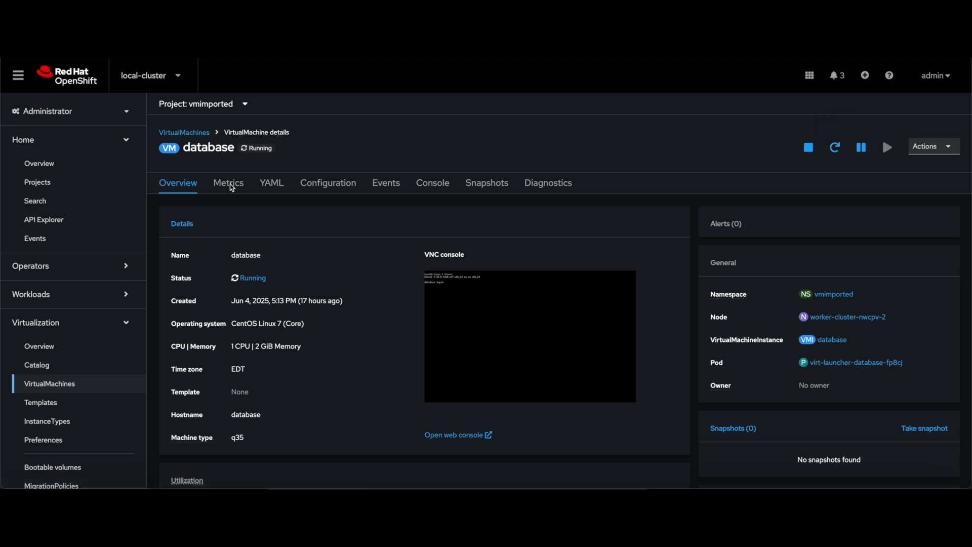
pyautogui.scroll(-3, 250, 303)
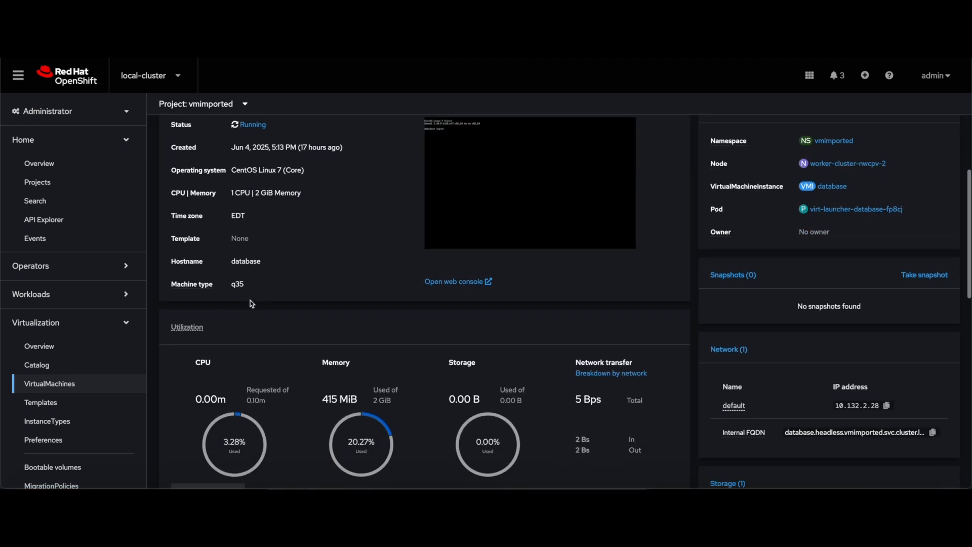
pyautogui.scroll(-2, 250, 301)
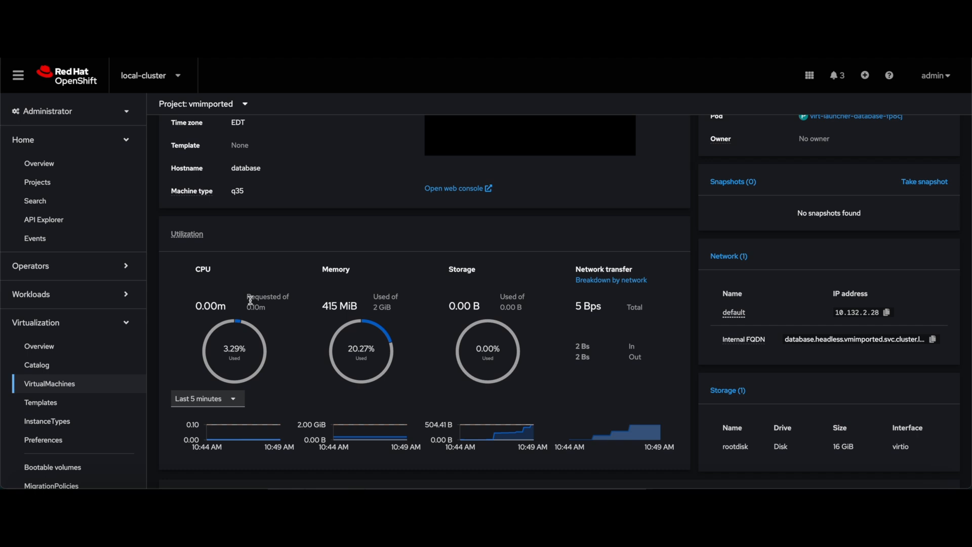
pyautogui.scroll(3, 250, 300)
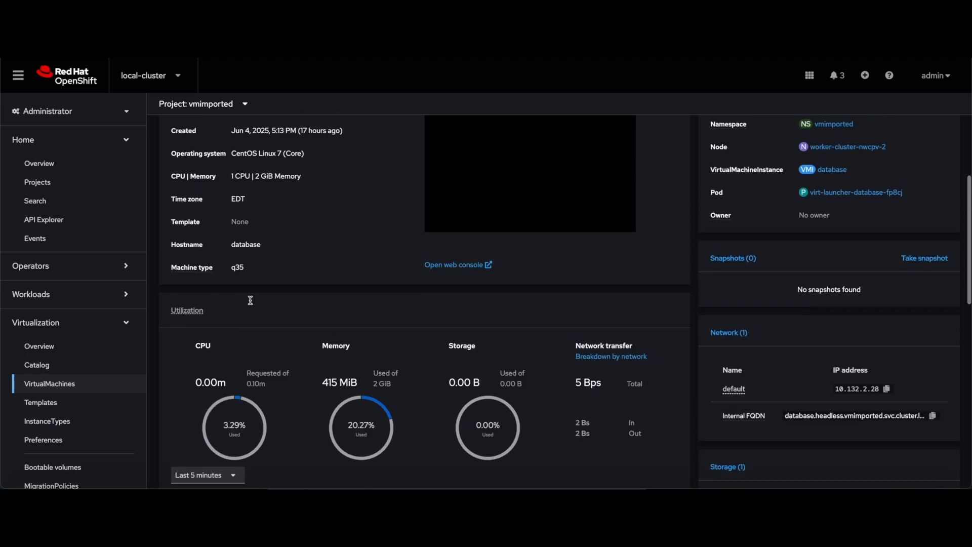
pyautogui.scroll(1, 250, 299)
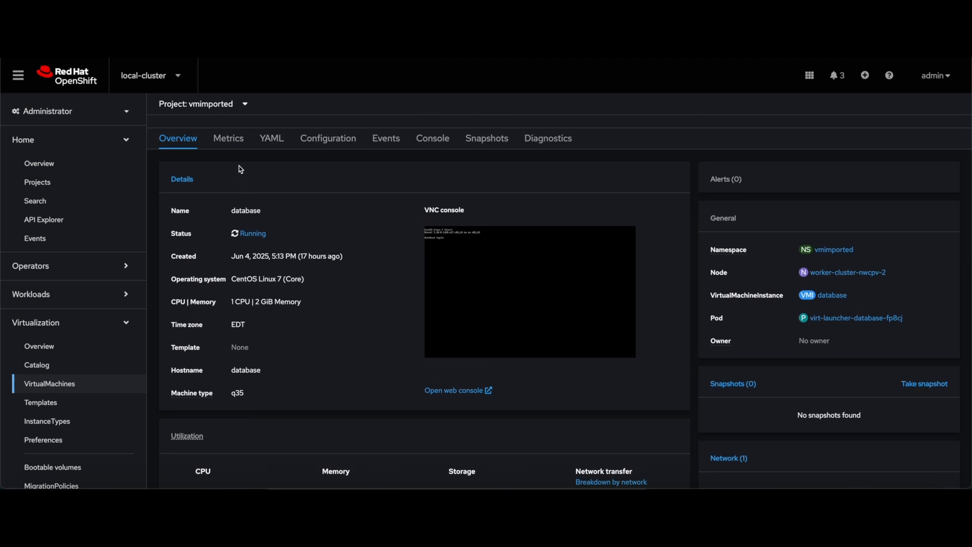
# Review the database virtual machine's metrics, covering the utilization, storage, network and migration charts
pyautogui.click(229, 140)
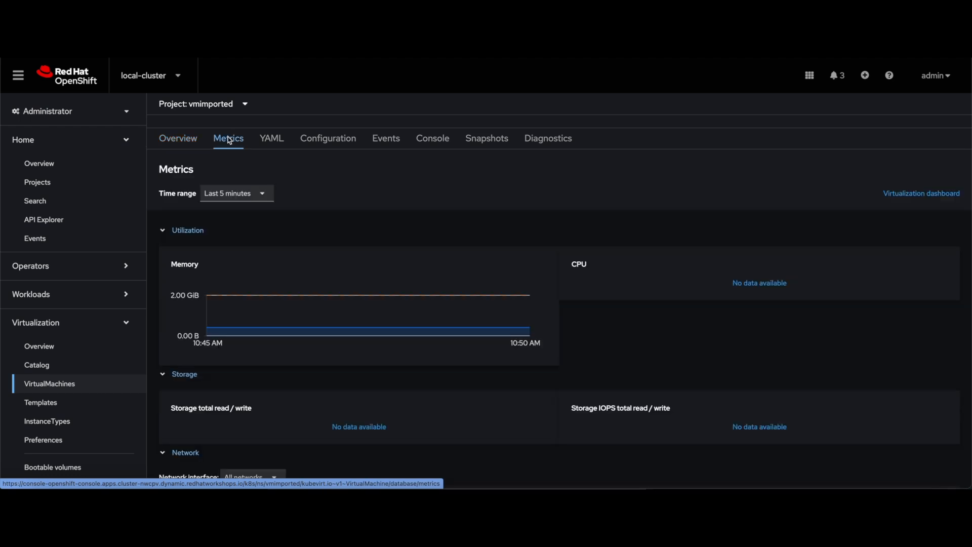
pyautogui.moveTo(356, 351)
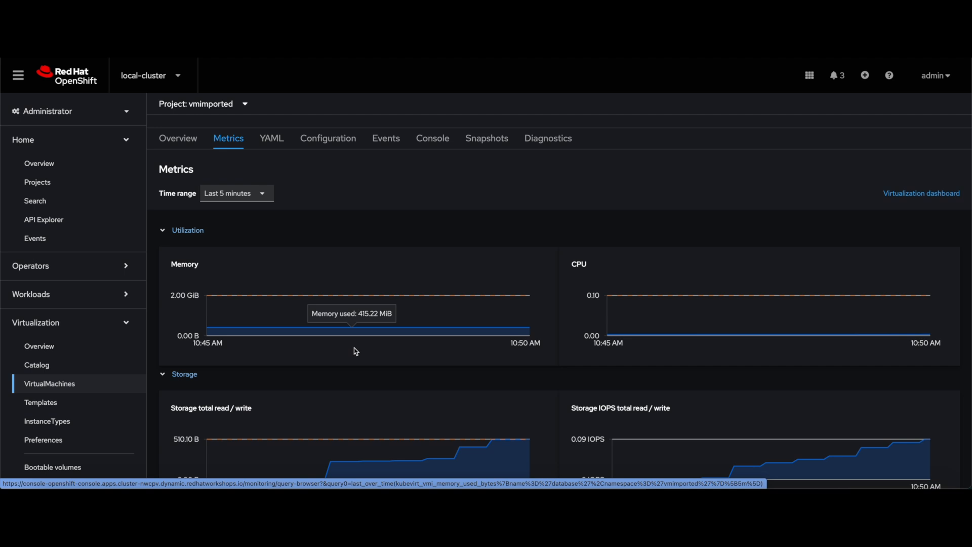
pyautogui.scroll(-2, 356, 350)
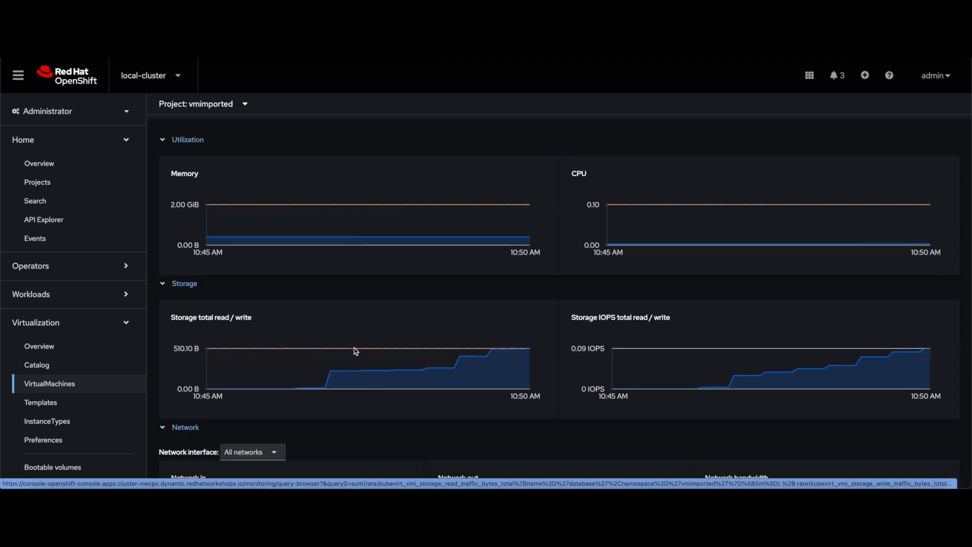
pyautogui.scroll(-1, 356, 351)
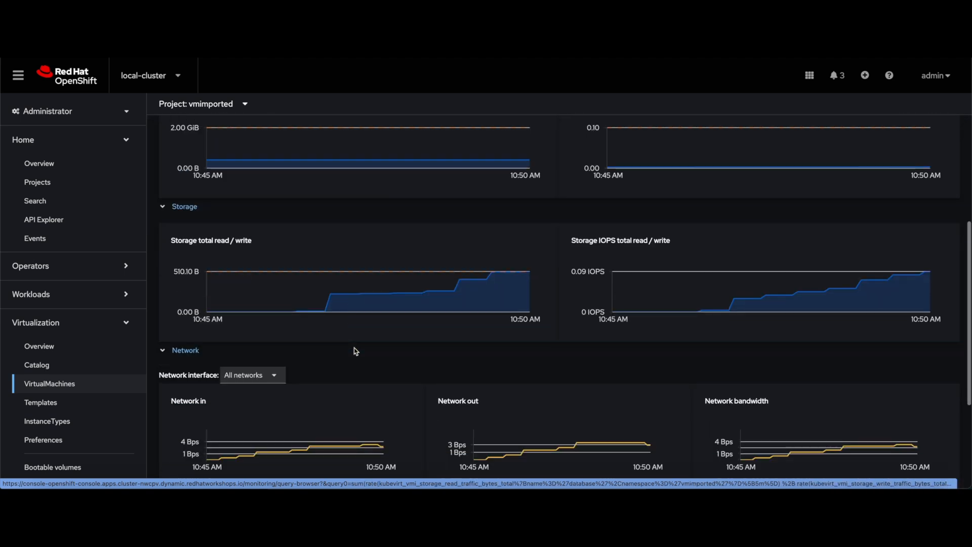
pyautogui.scroll(-1, 356, 351)
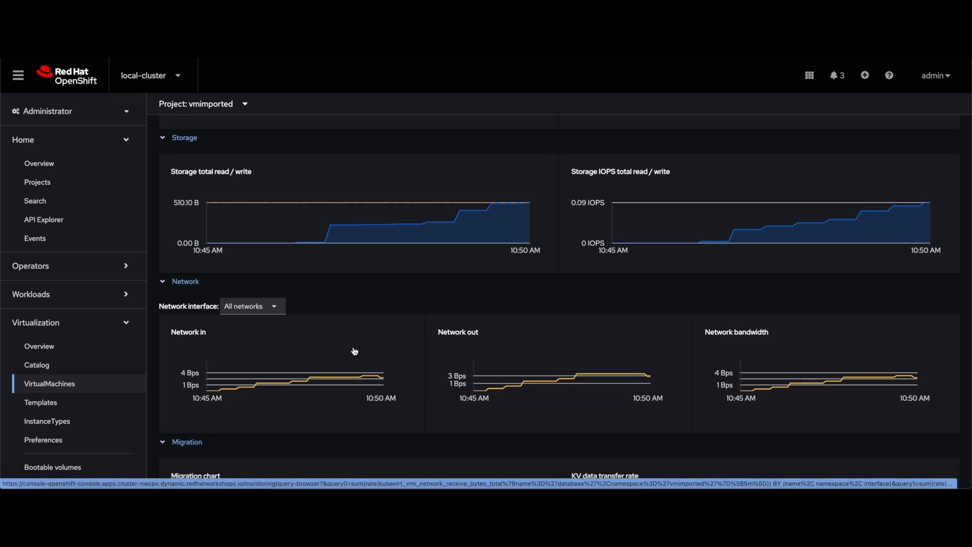
pyautogui.scroll(-2, 354, 349)
pyautogui.scroll(3, 354, 349)
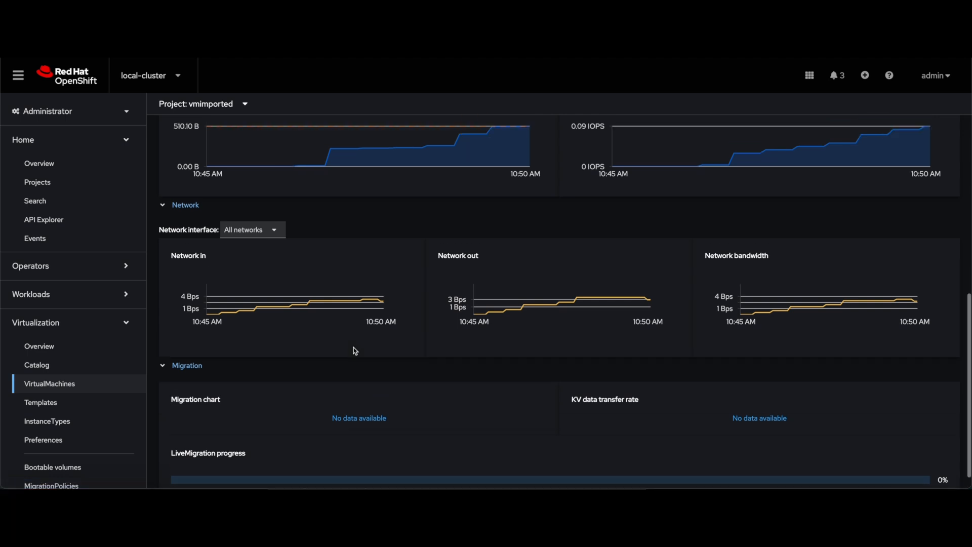
pyautogui.scroll(4, 341, 267)
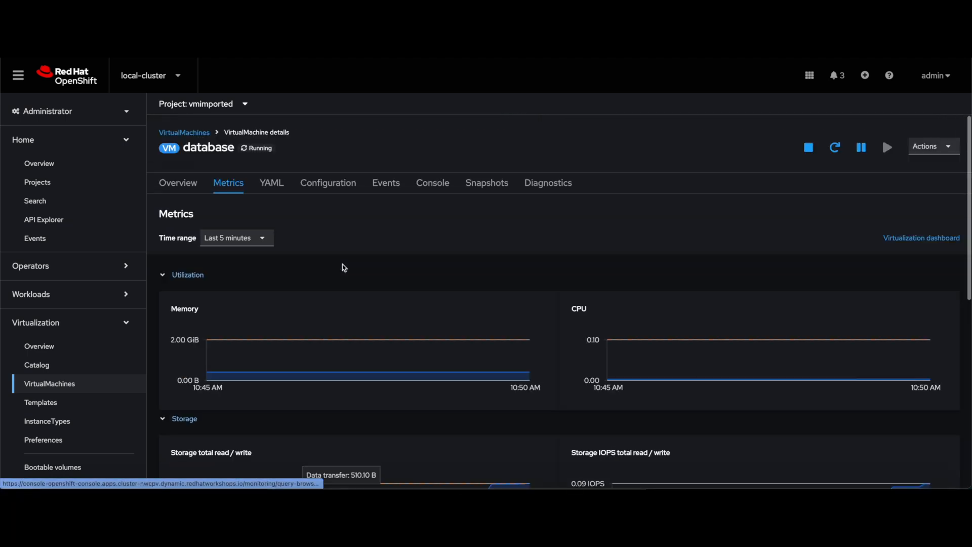
# Inspect the database virtual machine's YAML definition and its configuration details, including the CPU and memory settings
pyautogui.click(274, 183)
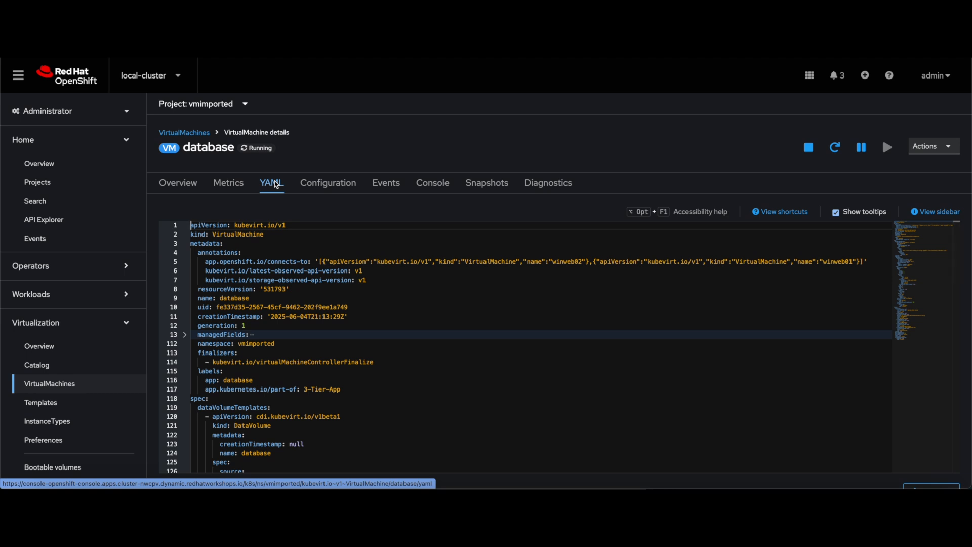
pyautogui.moveTo(298, 316)
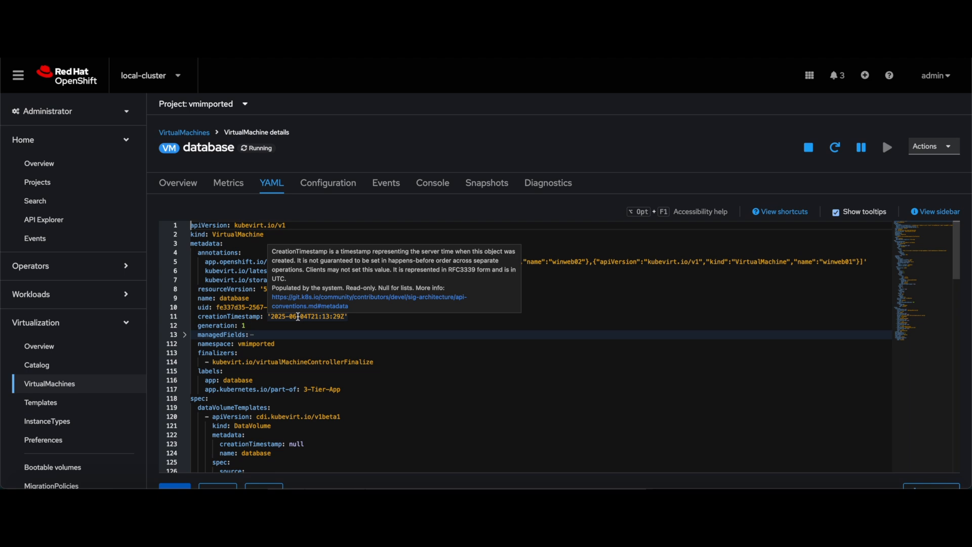
pyautogui.click(325, 187)
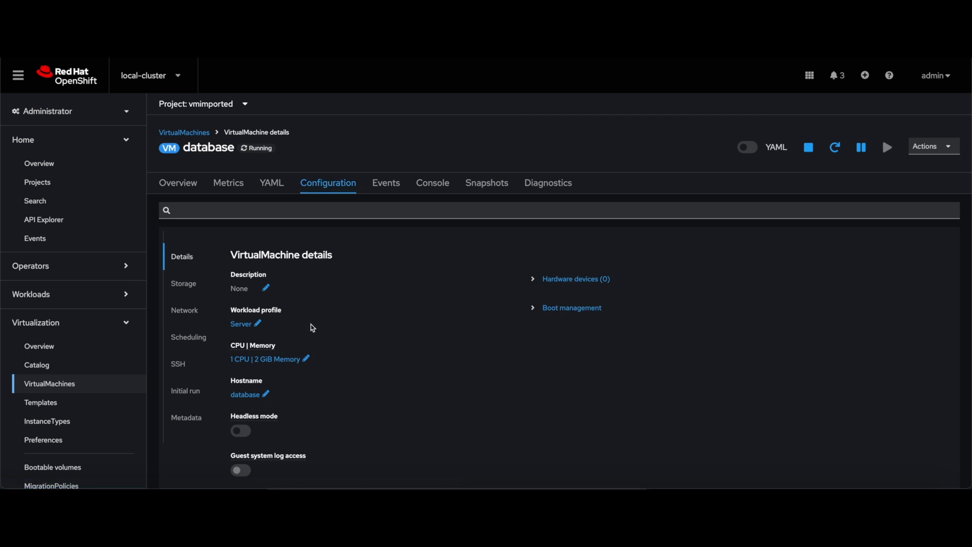
pyautogui.scroll(-1, 312, 327)
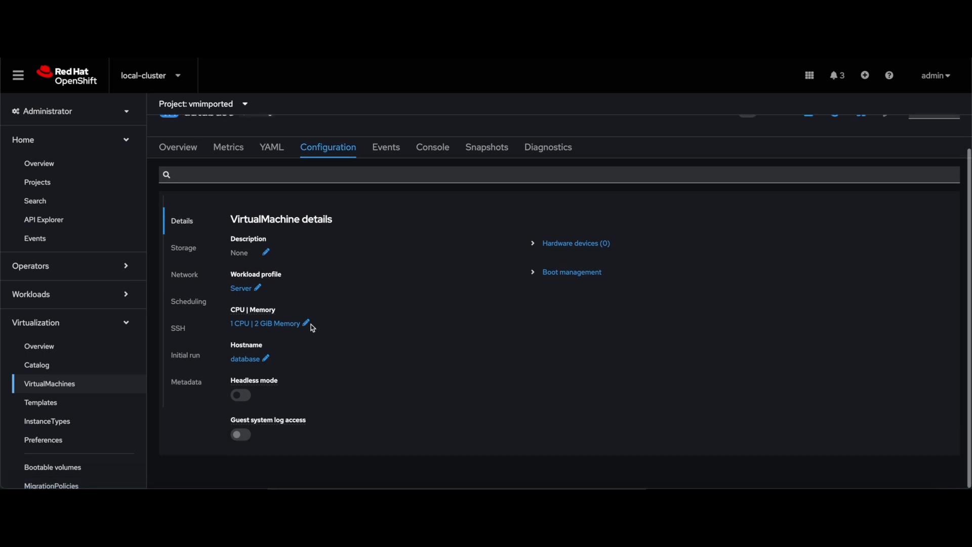
pyautogui.click(307, 325)
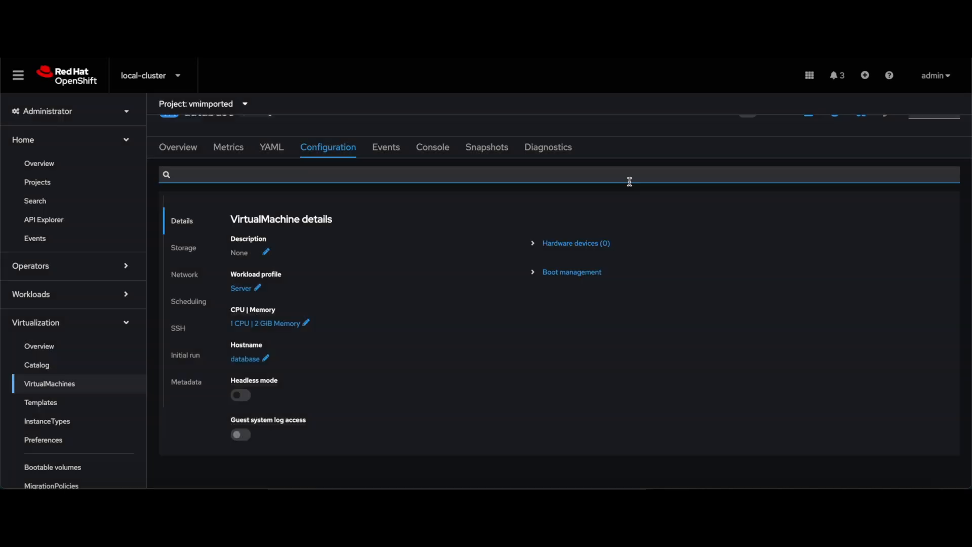
pyautogui.click(631, 183)
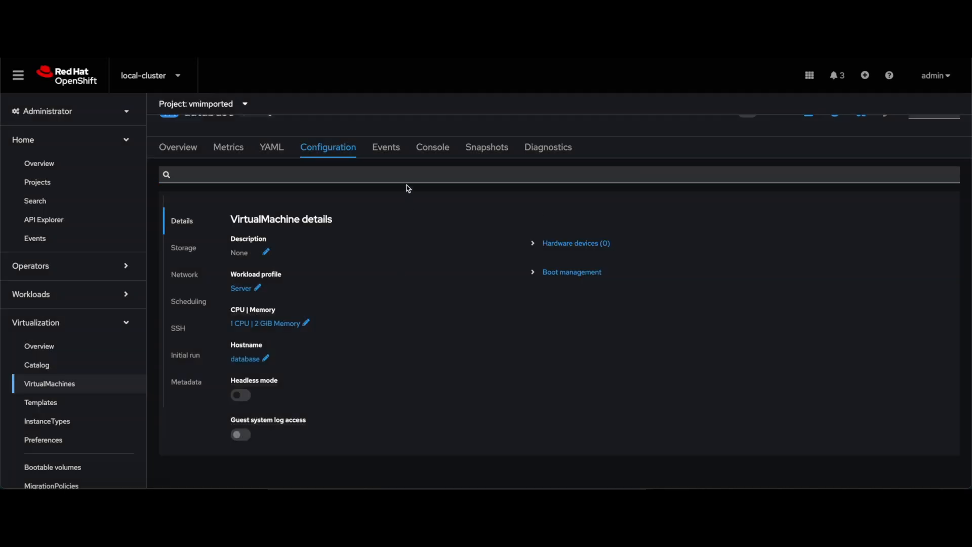
# Examine the database virtual machine's events, VNC console and snapshots
pyautogui.click(378, 153)
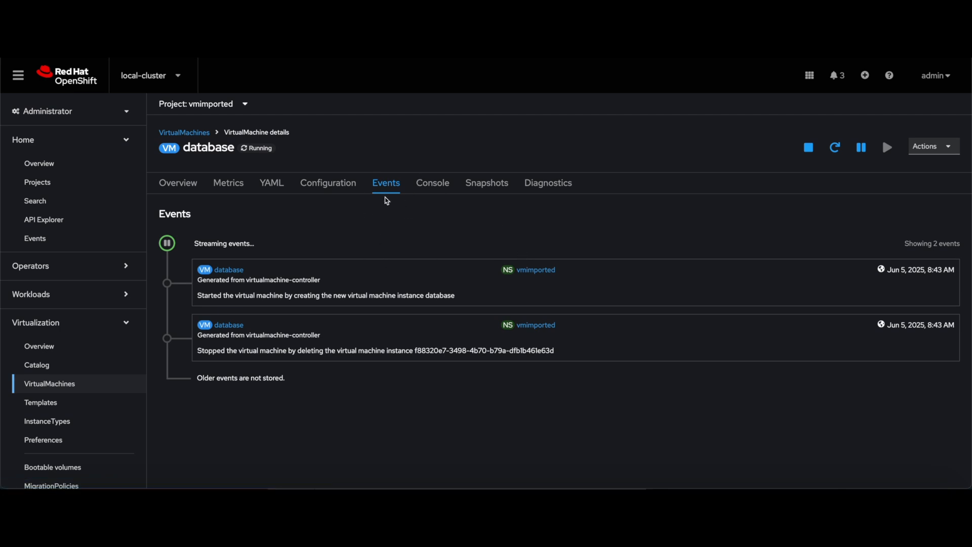
pyautogui.click(441, 183)
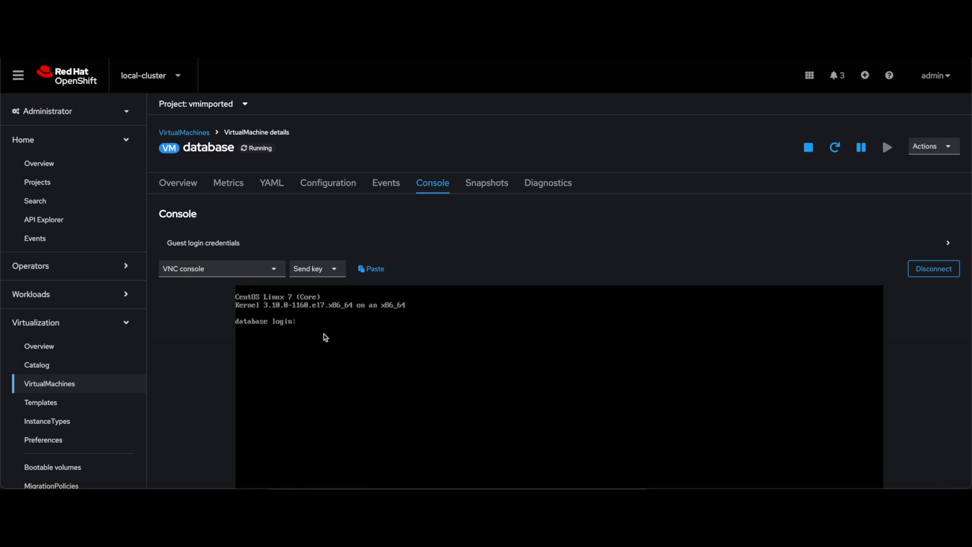
pyautogui.click(490, 183)
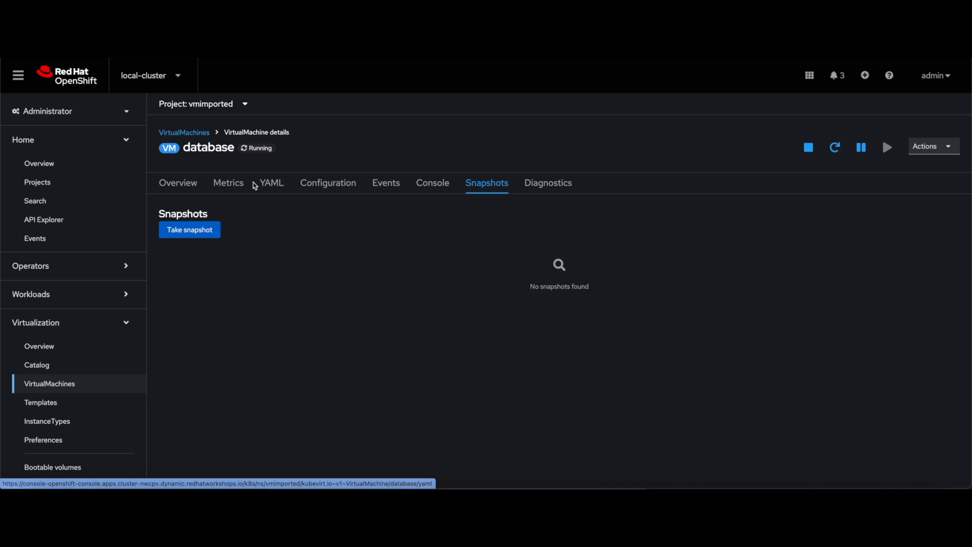
# Open the virtual machine templates, view the YAML editor for creating a template and cancel it
pyautogui.click(41, 403)
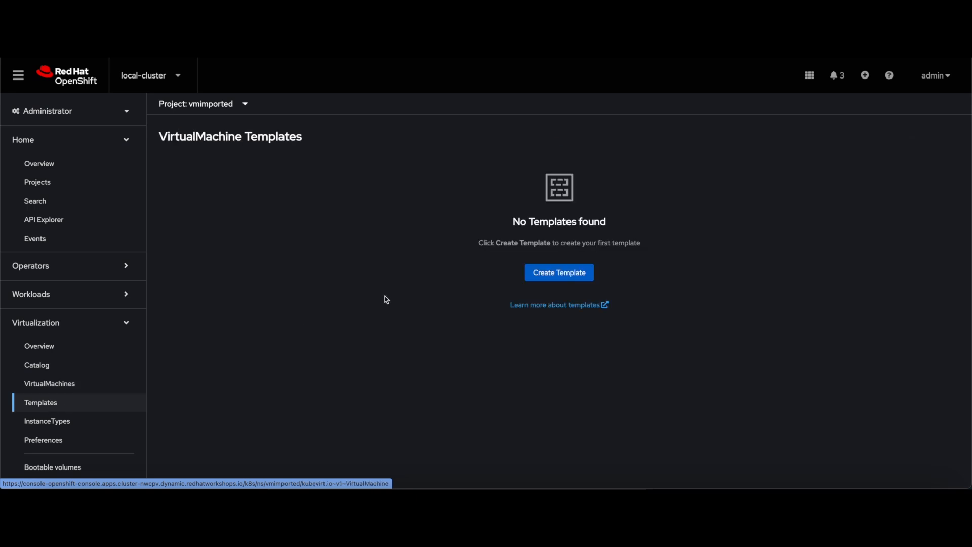
pyautogui.click(573, 275)
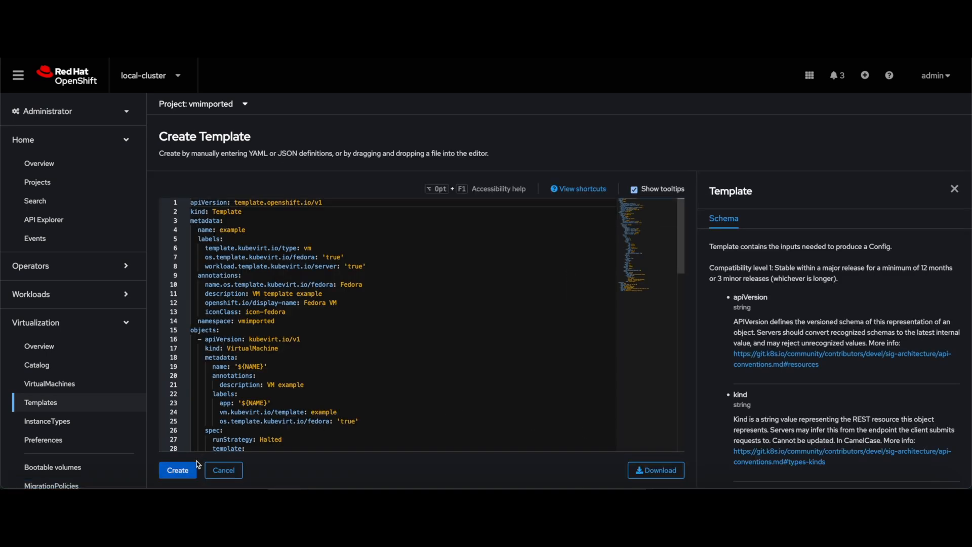
pyautogui.click(231, 474)
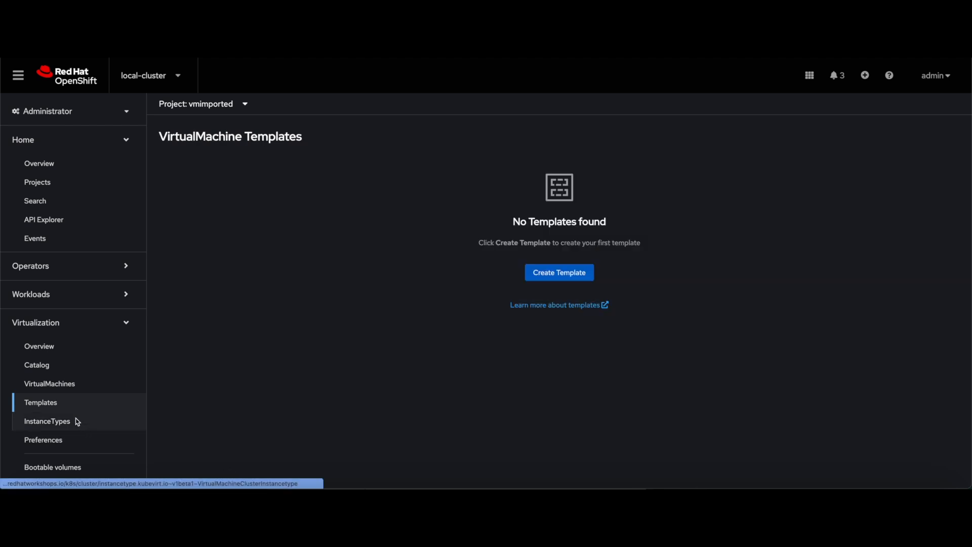
# Open the cluster-provided instance types and review their CPU and memory sizes
pyautogui.click(76, 422)
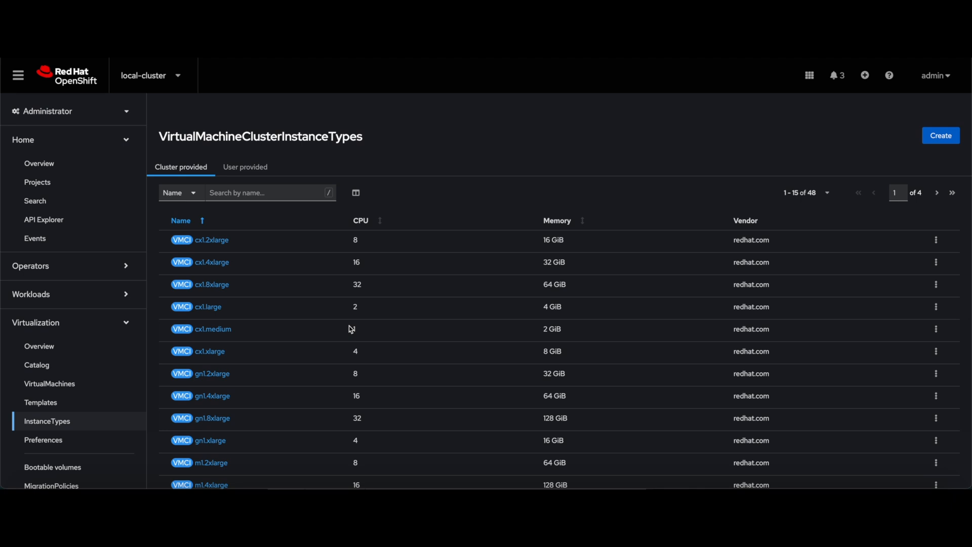
pyautogui.scroll(-2, 407, 430)
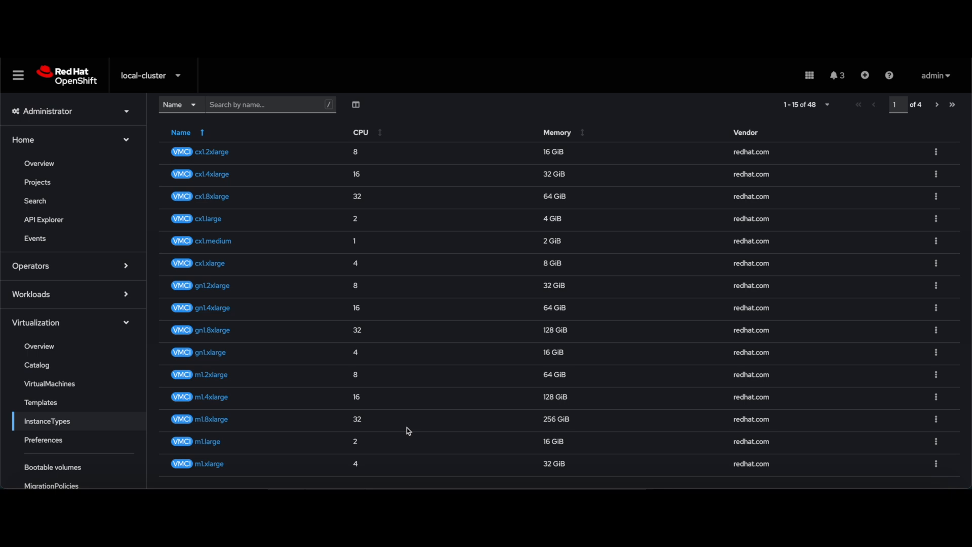
pyautogui.scroll(2, 408, 431)
pyautogui.scroll(-2, 408, 431)
# Open the virtual machine cluster preferences and look through the operating systems listed
pyautogui.click(35, 440)
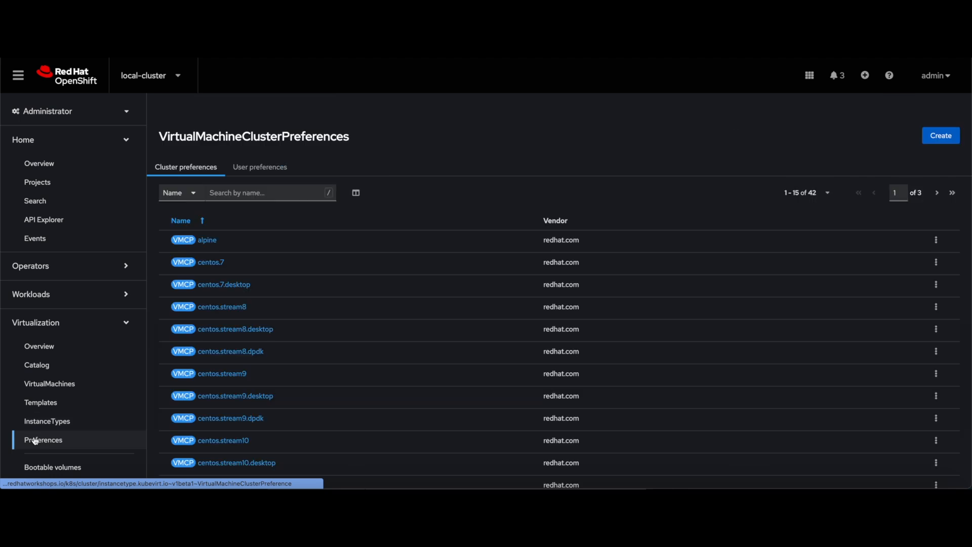
pyautogui.scroll(-3, 76, 430)
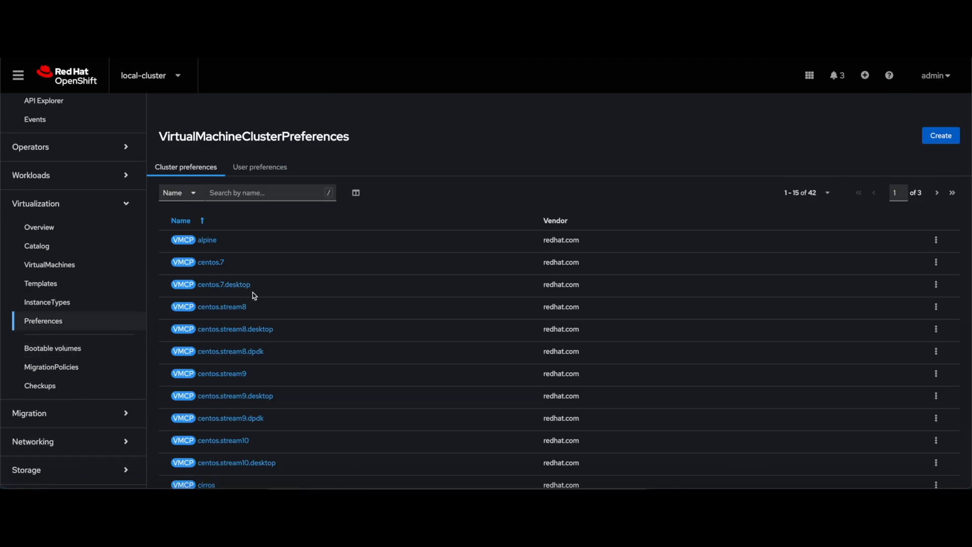
pyautogui.scroll(-1, 254, 296)
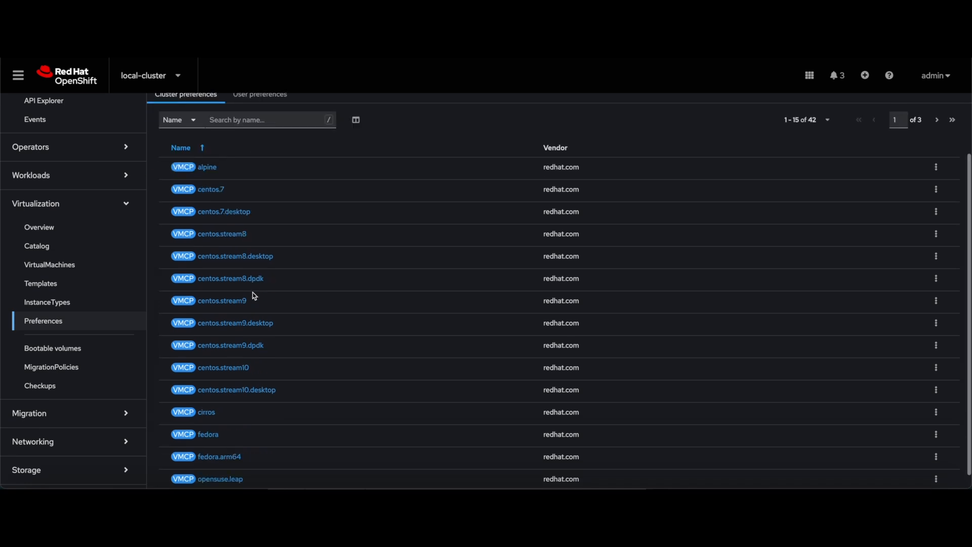
pyautogui.scroll(-1, 270, 406)
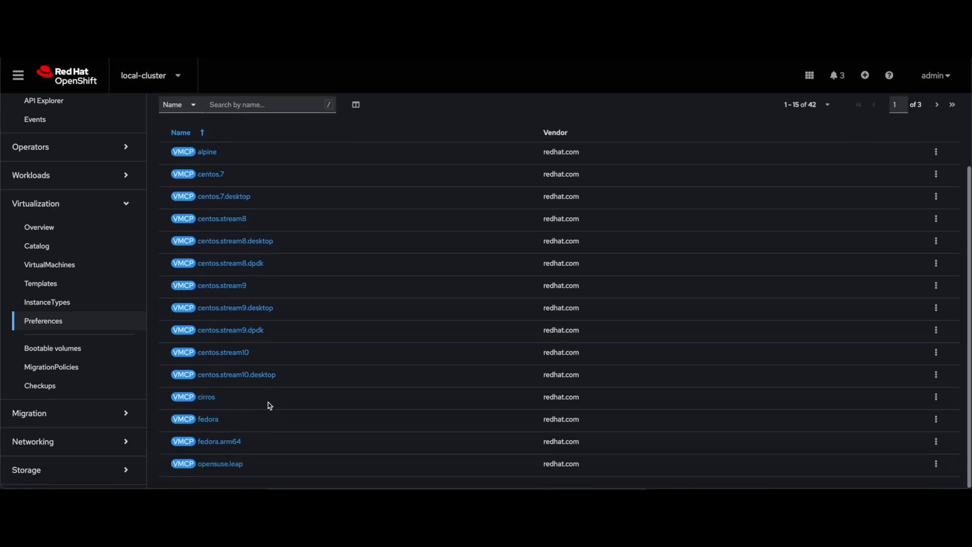
pyautogui.scroll(2, 270, 405)
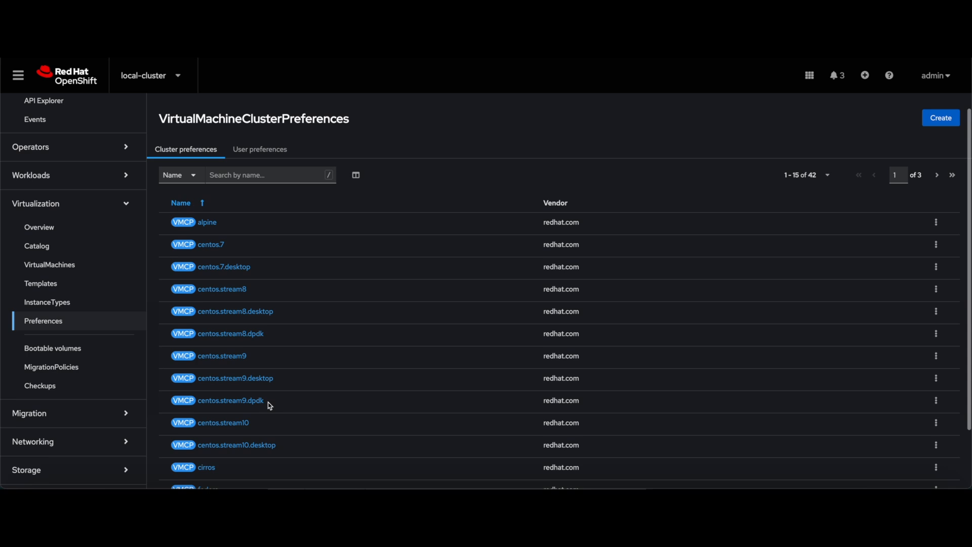
# Look over the bootable volumes, migration policies and checkups in the Virtualization section
pyautogui.click(53, 348)
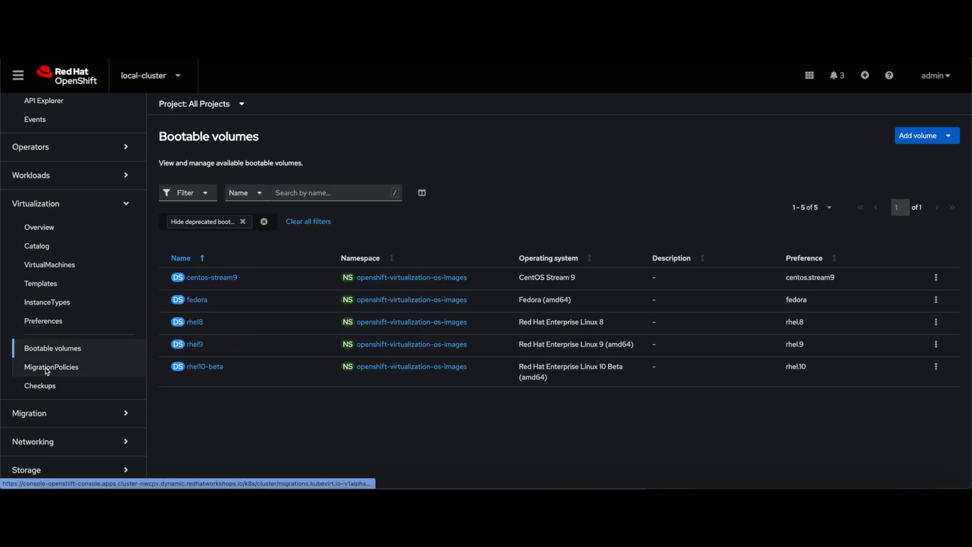
pyautogui.click(47, 373)
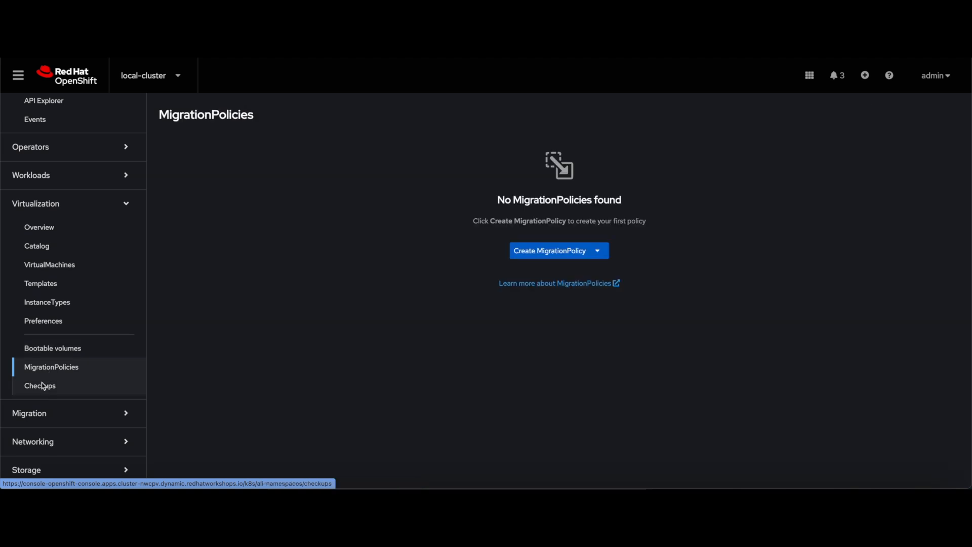
pyautogui.click(35, 392)
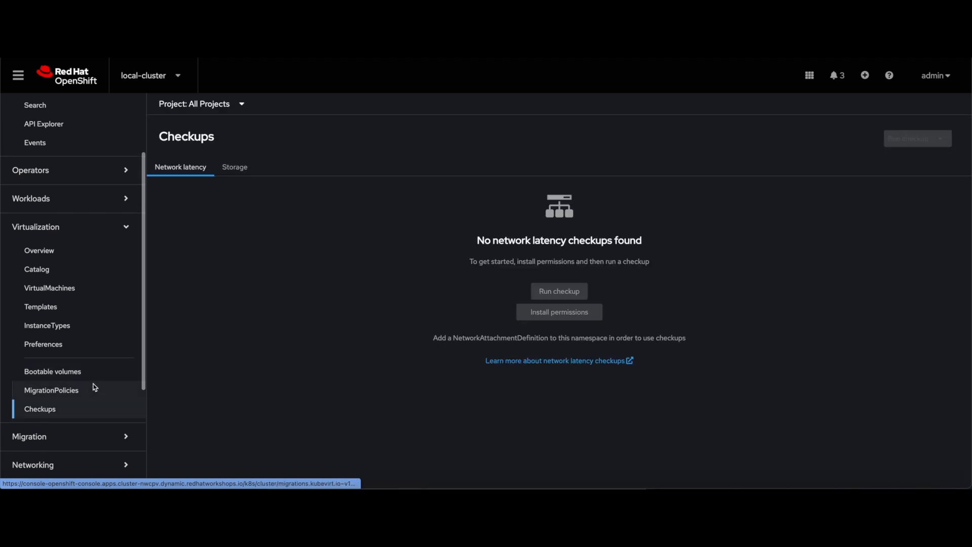
# Start creating a virtual machine from the Virtualization overview's welcome dialog and select rhel10-beta as the boot volume
pyautogui.click(61, 255)
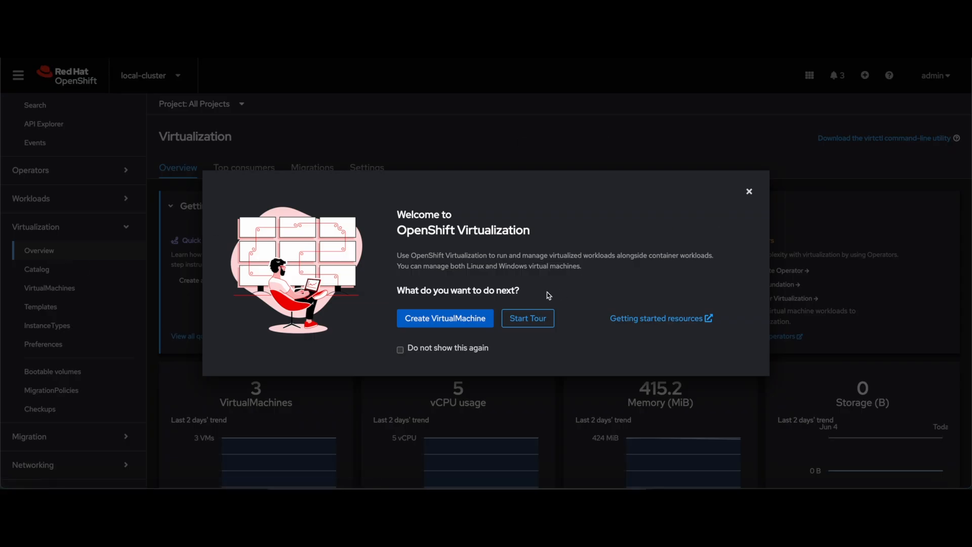
pyautogui.click(458, 320)
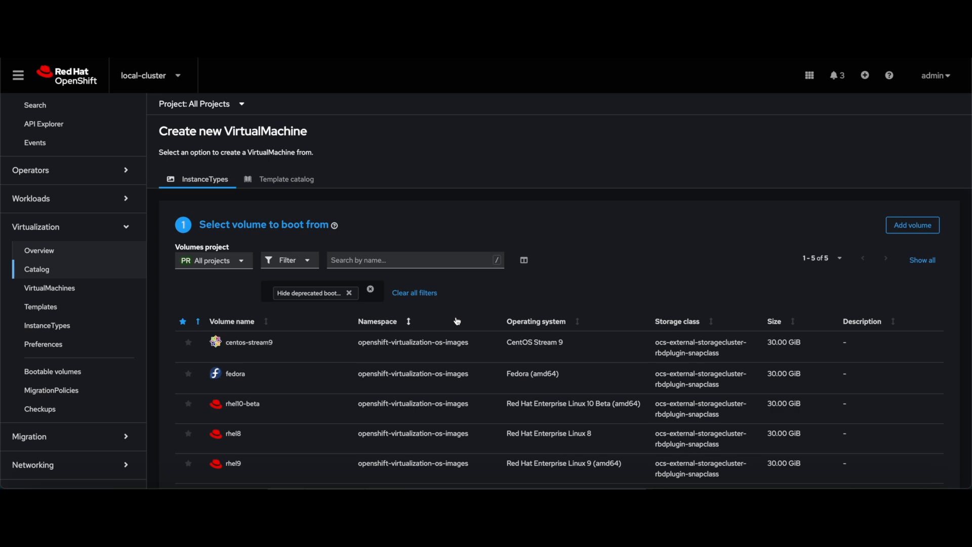
pyautogui.scroll(-5, 519, 305)
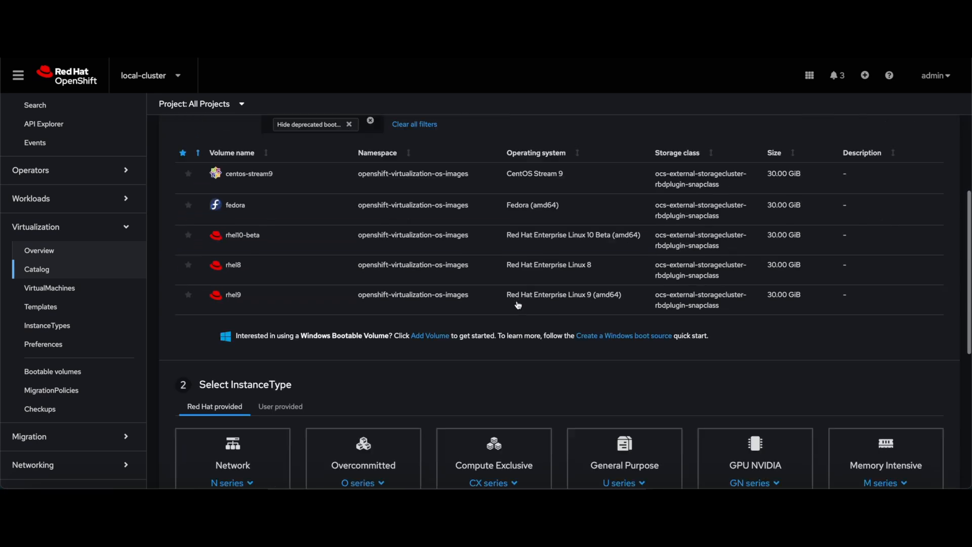
pyautogui.scroll(-1, 518, 302)
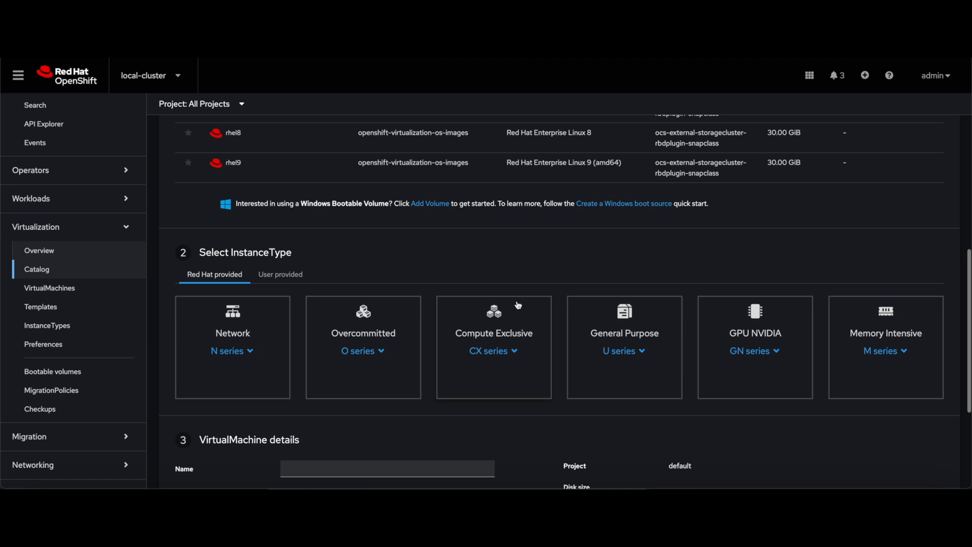
pyautogui.scroll(3, 520, 304)
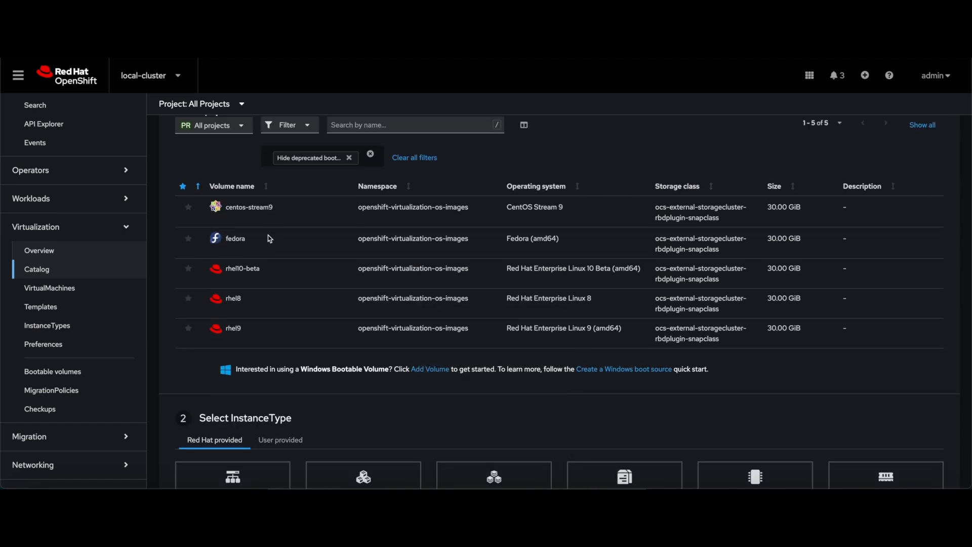
pyautogui.click(243, 274)
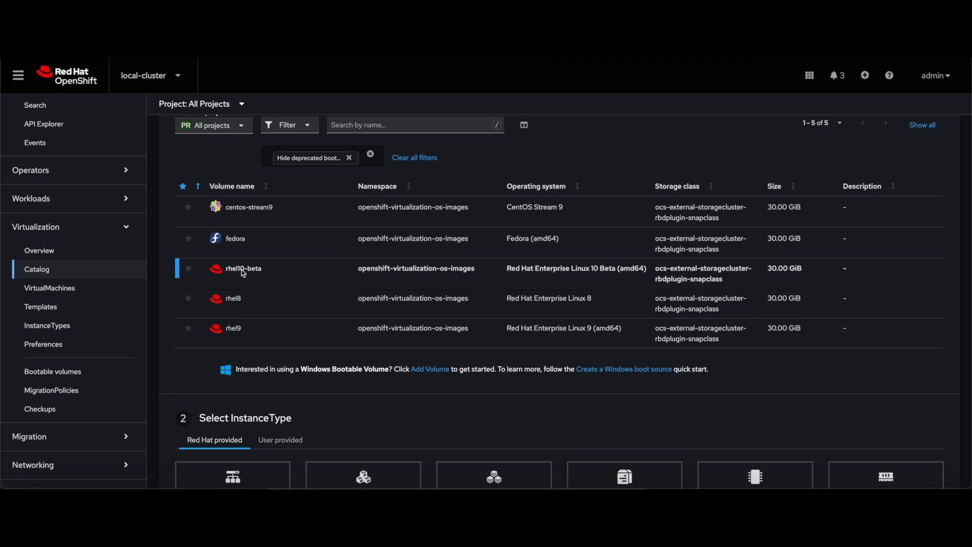
# Review the Red Hat provided instance type series, reading their descriptions and the CPU and memory sizes of the M series
pyautogui.scroll(-5, 243, 273)
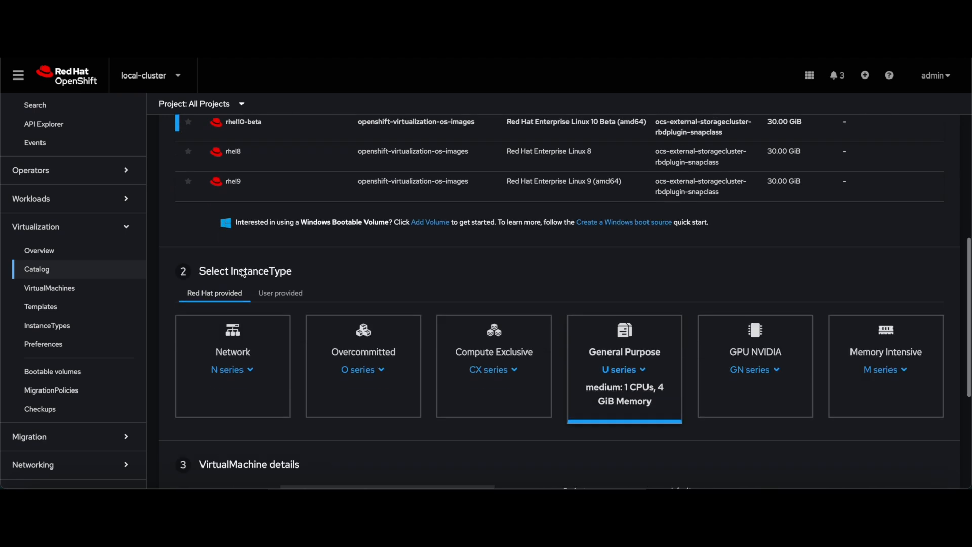
pyautogui.scroll(-3, 241, 269)
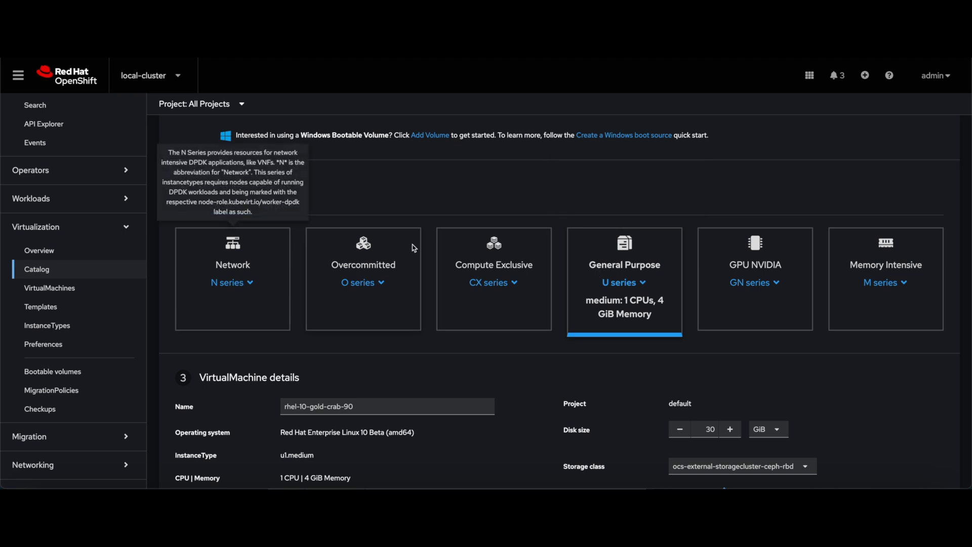
pyautogui.moveTo(318, 251)
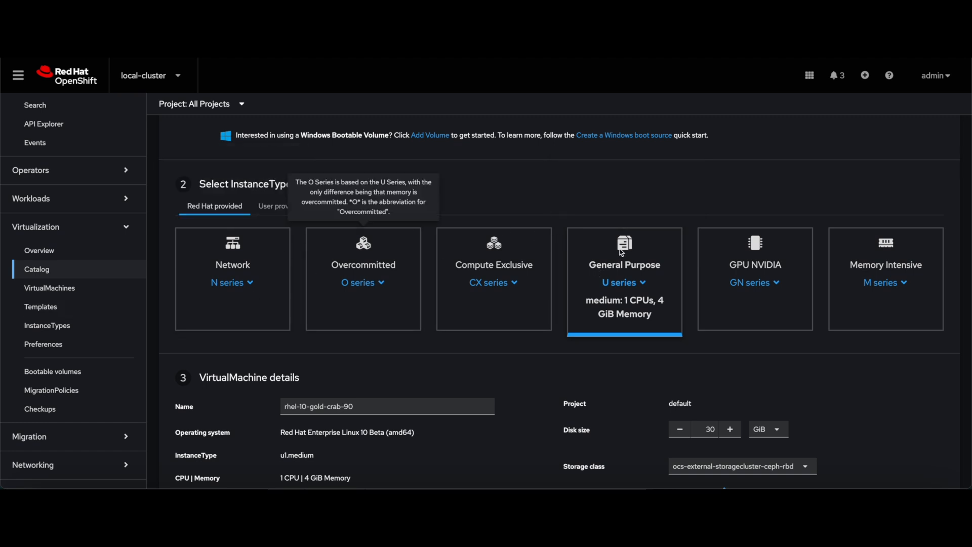
pyautogui.click(769, 285)
pyautogui.click(769, 285)
pyautogui.moveTo(629, 290)
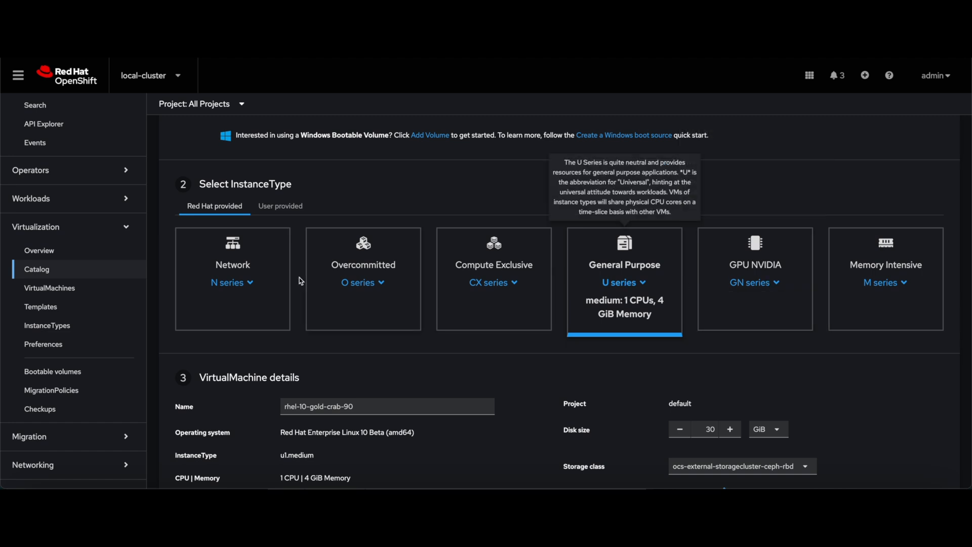
pyautogui.moveTo(234, 286)
pyautogui.moveTo(757, 281)
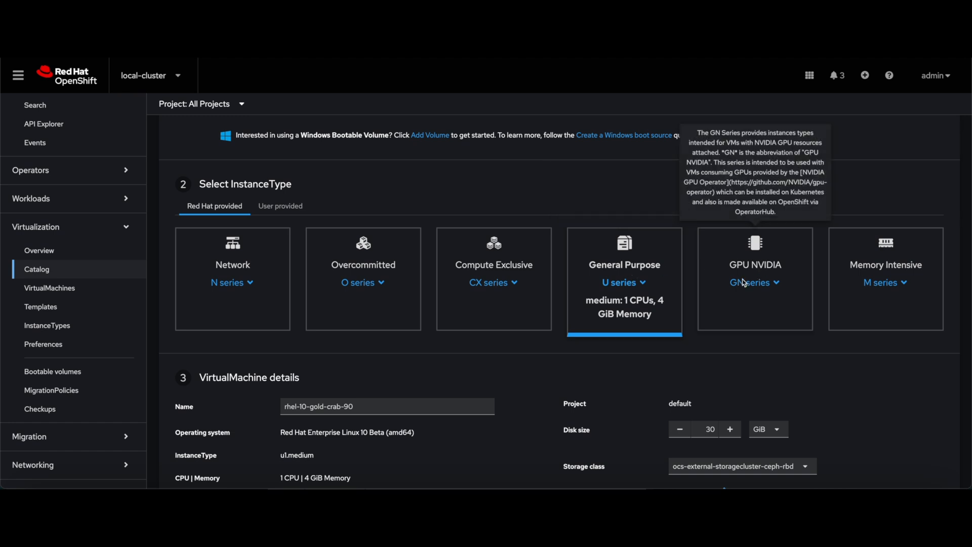
pyautogui.click(880, 284)
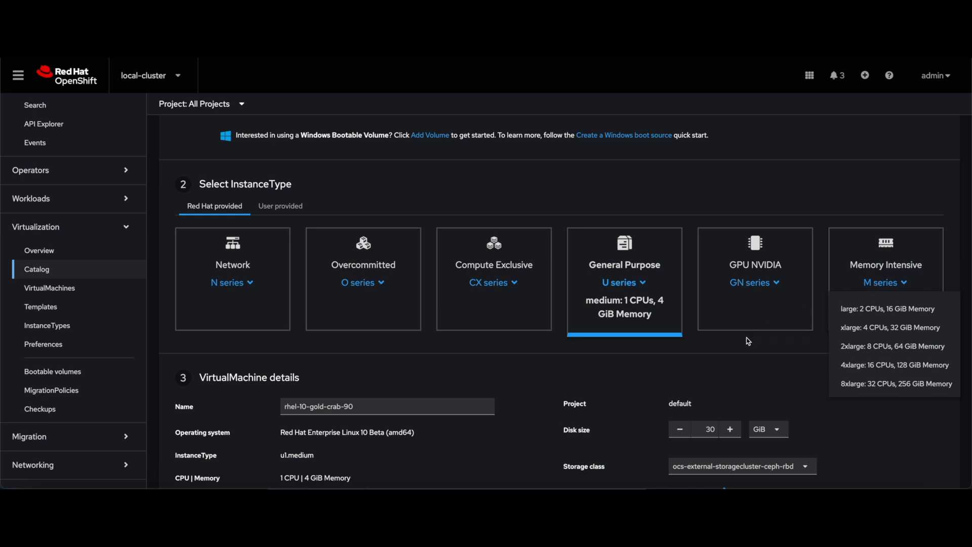
pyautogui.click(730, 355)
# Set the disk size to 150 GiB and create the virtual machine with the default general-purpose instance type
pyautogui.scroll(-2, 729, 356)
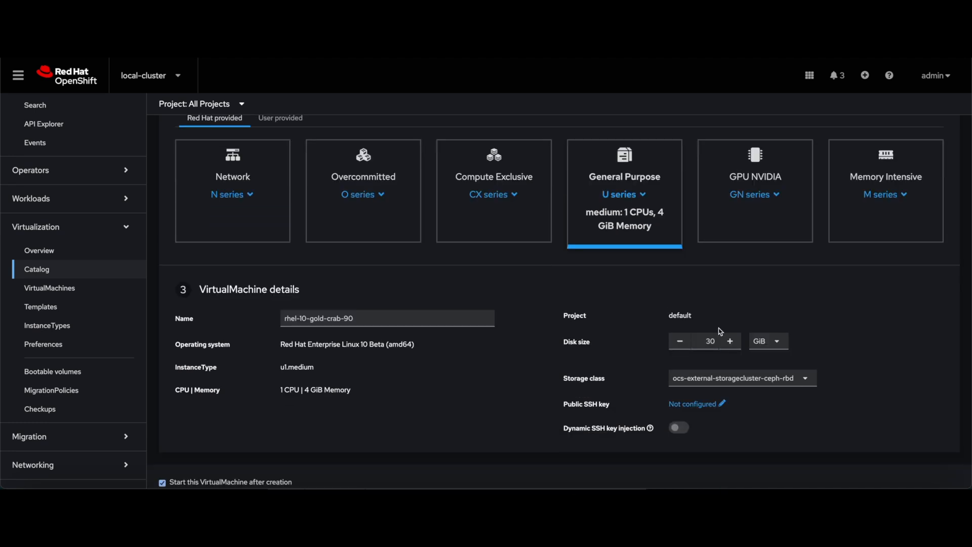
pyautogui.click(713, 342)
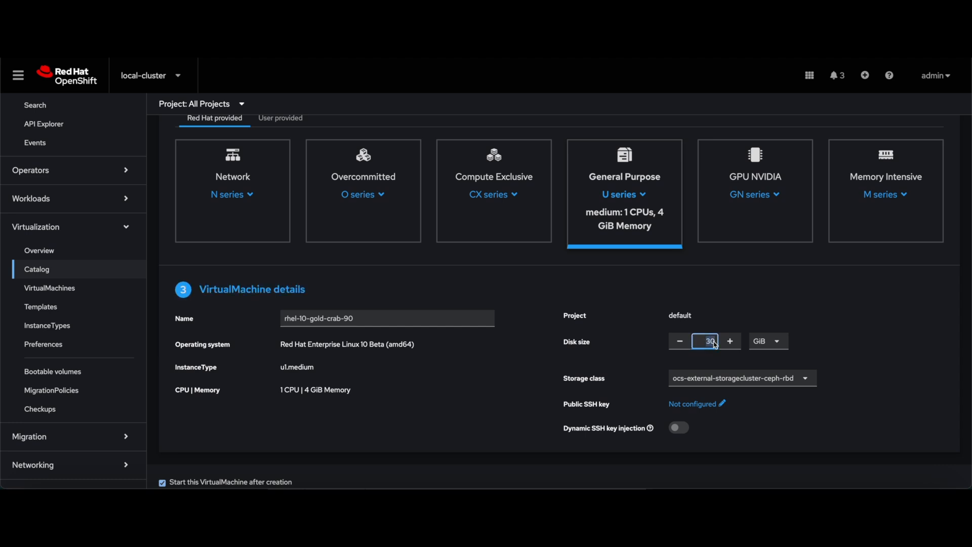
pyautogui.press('BackSpace')
pyautogui.press('BackSpace')
pyautogui.write('150')
pyautogui.scroll(-1, 691, 319)
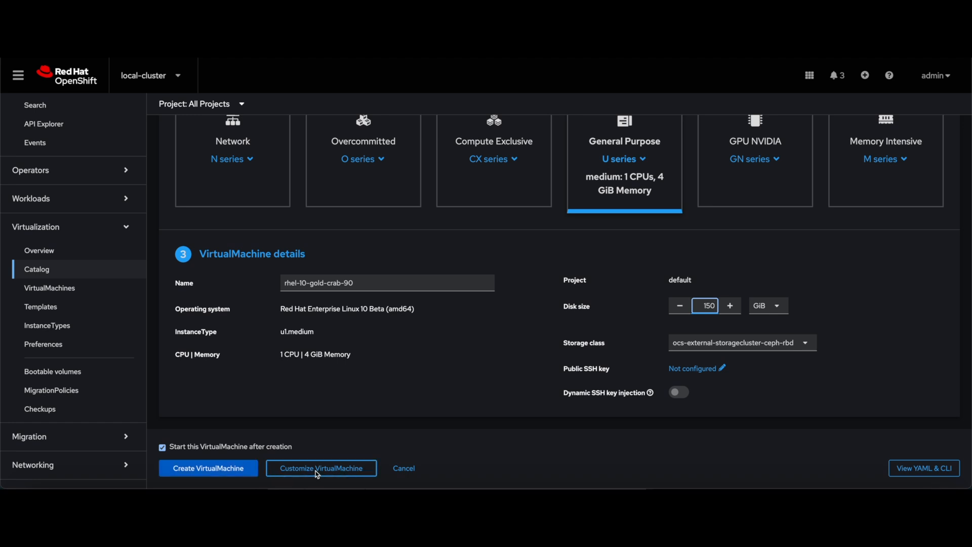
pyautogui.click(216, 475)
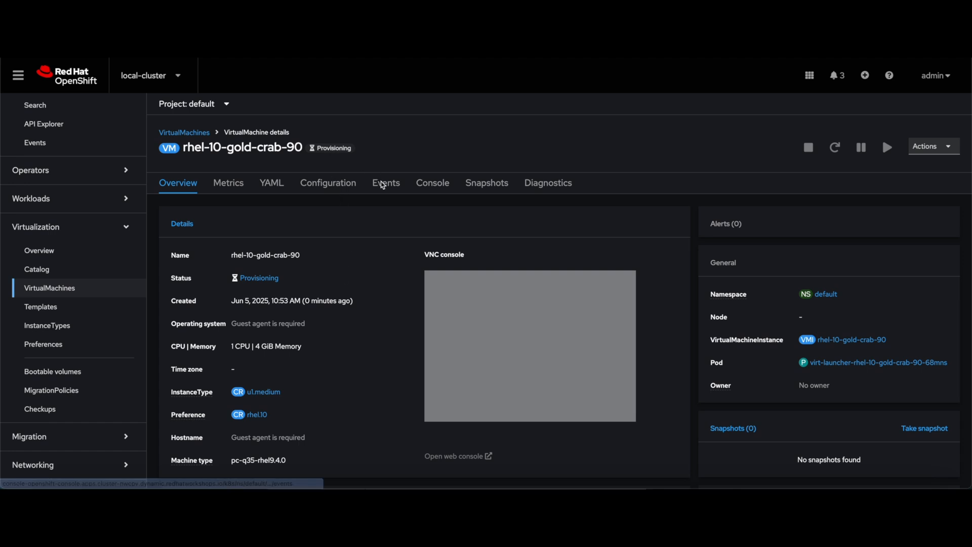
# Check the new virtual machine's events and watch it boot in its VNC console
pyautogui.click(393, 185)
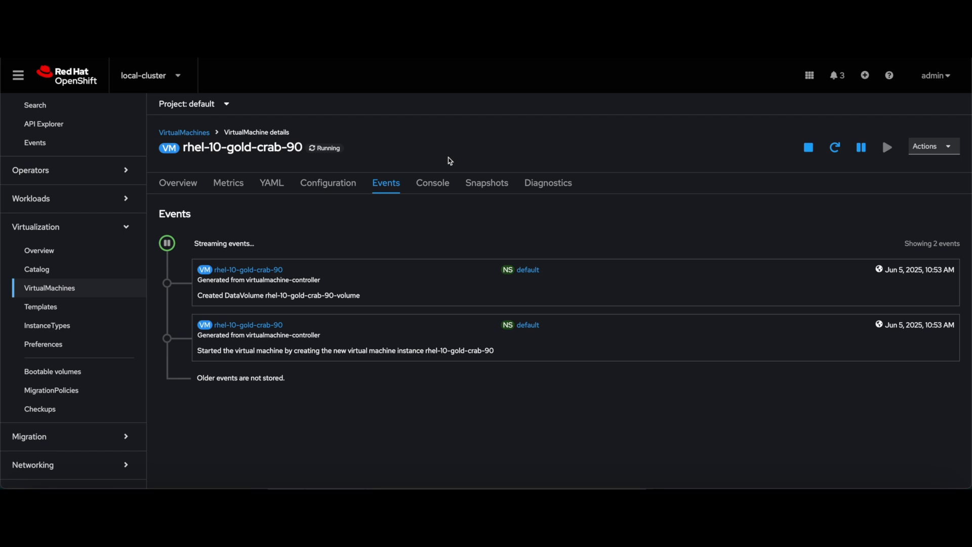
pyautogui.click(431, 185)
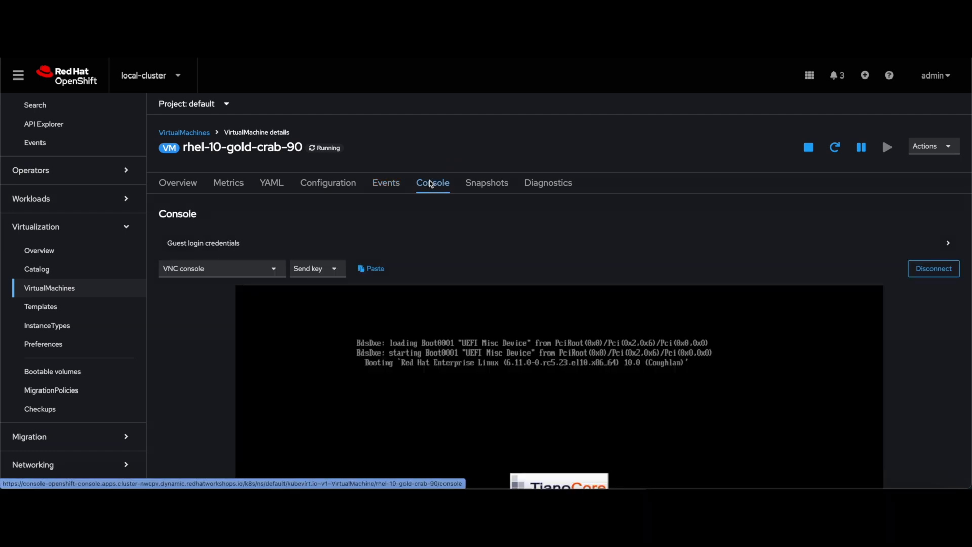
pyautogui.scroll(-2, 189, 349)
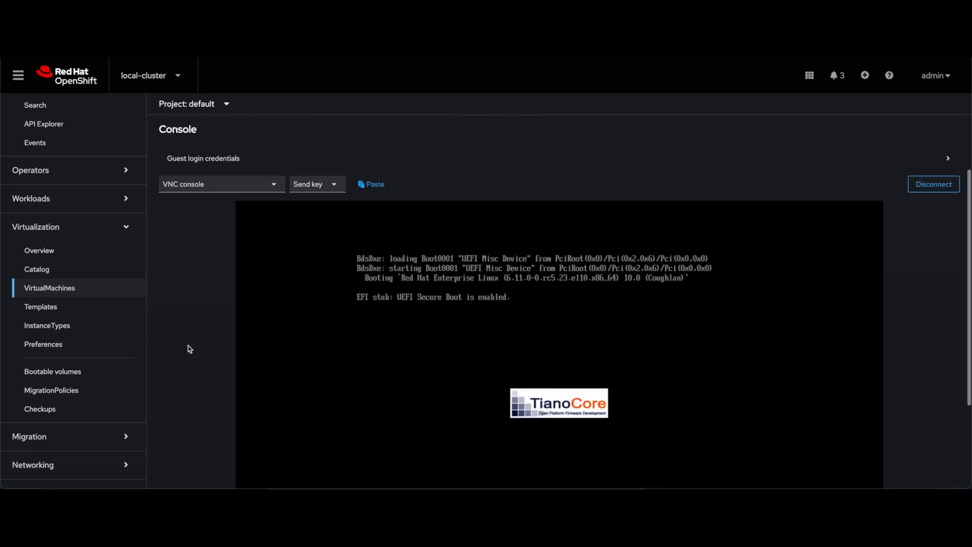
pyautogui.scroll(-2, 190, 349)
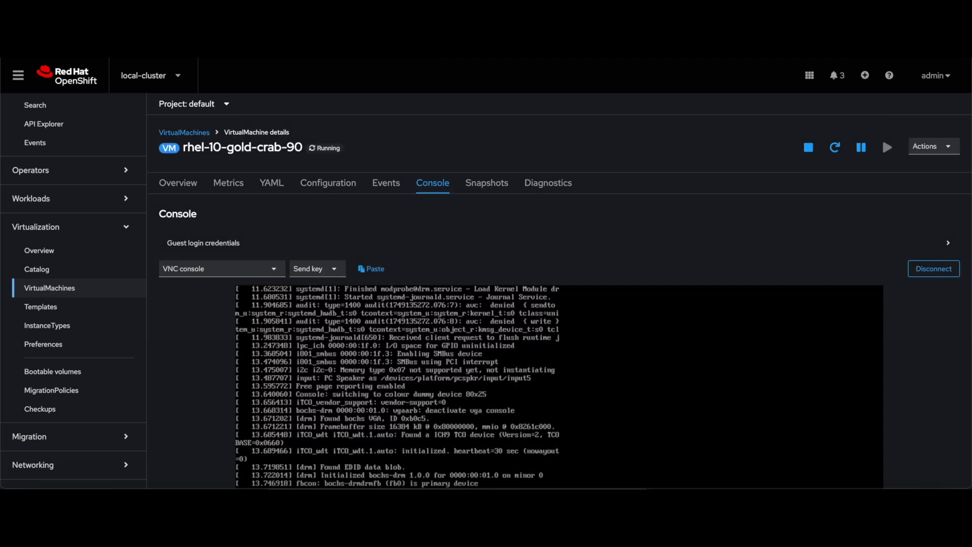
pyautogui.scroll(-4, 655, 268)
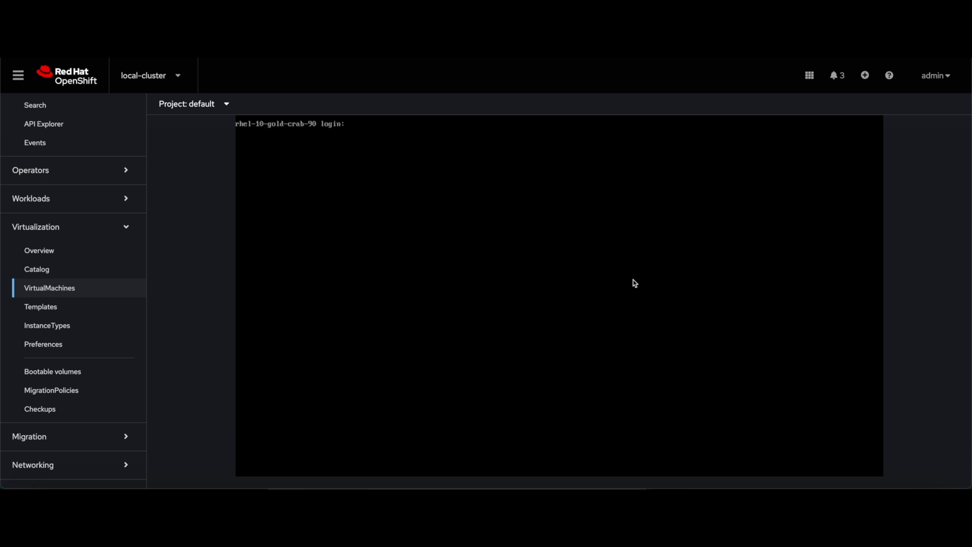
pyautogui.scroll(2, 193, 231)
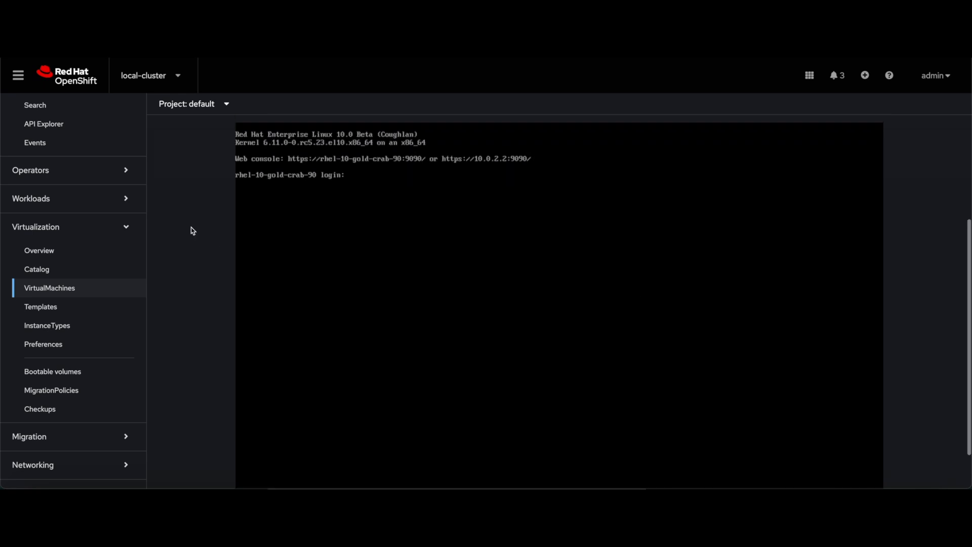
pyautogui.scroll(3, 193, 231)
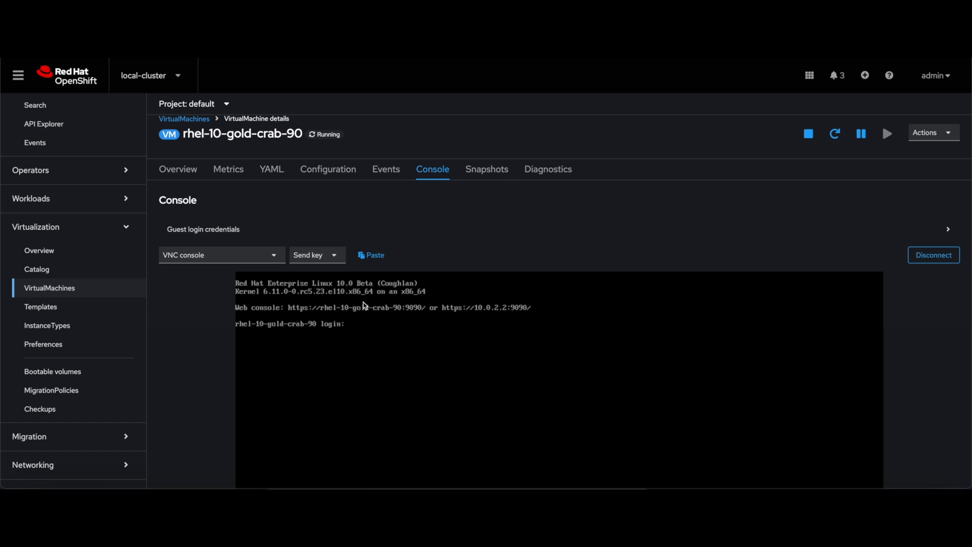
# Switch the virtual machine's console from VNC to the serial console and look at the available console types
pyautogui.click(271, 255)
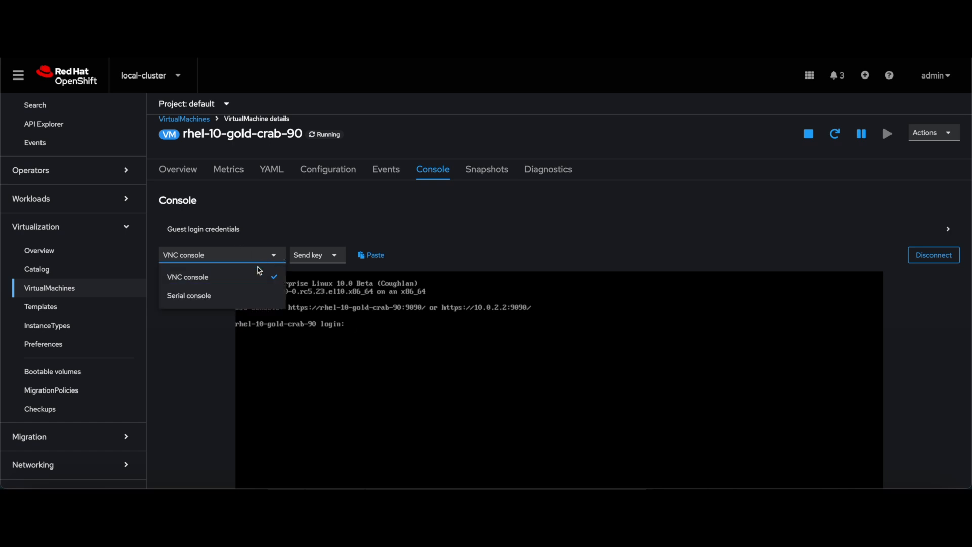
pyautogui.click(246, 296)
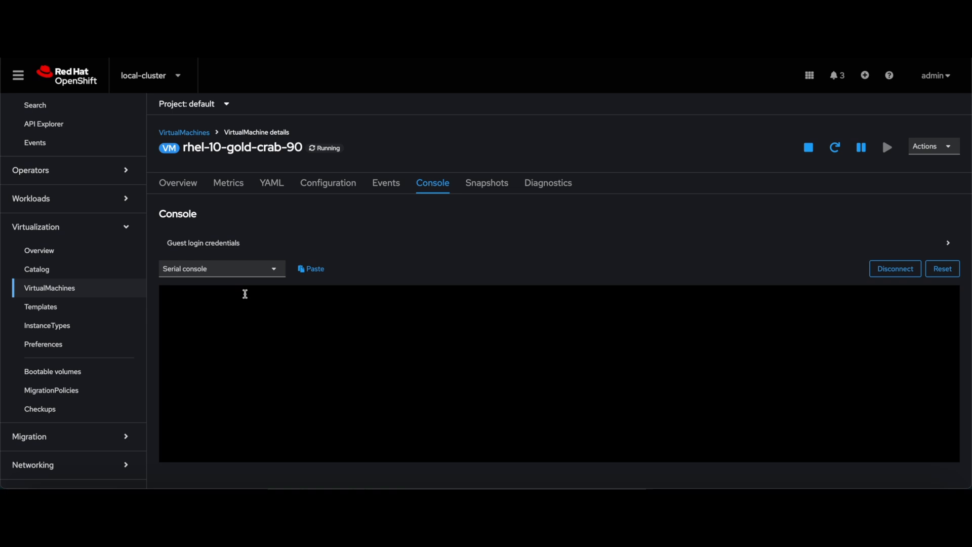
pyautogui.click(261, 275)
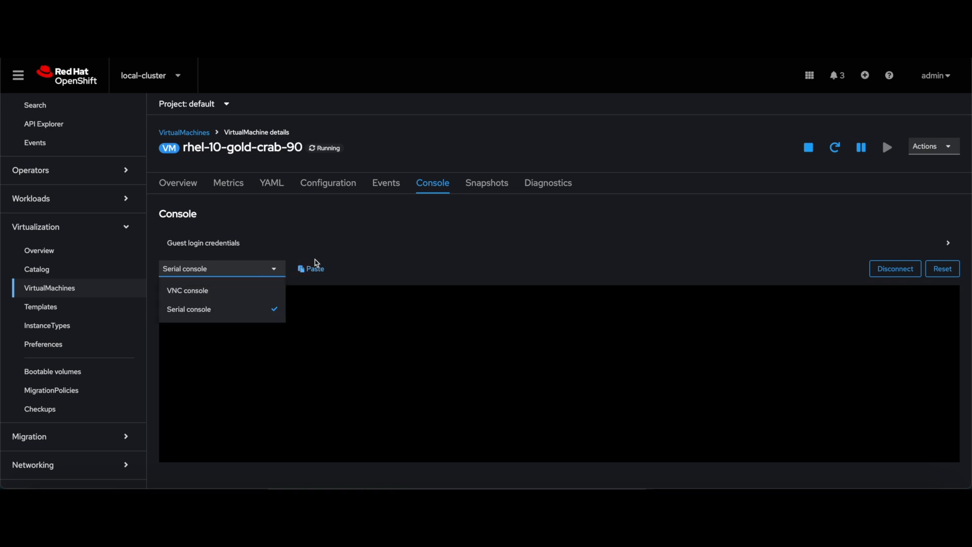
pyautogui.click(389, 227)
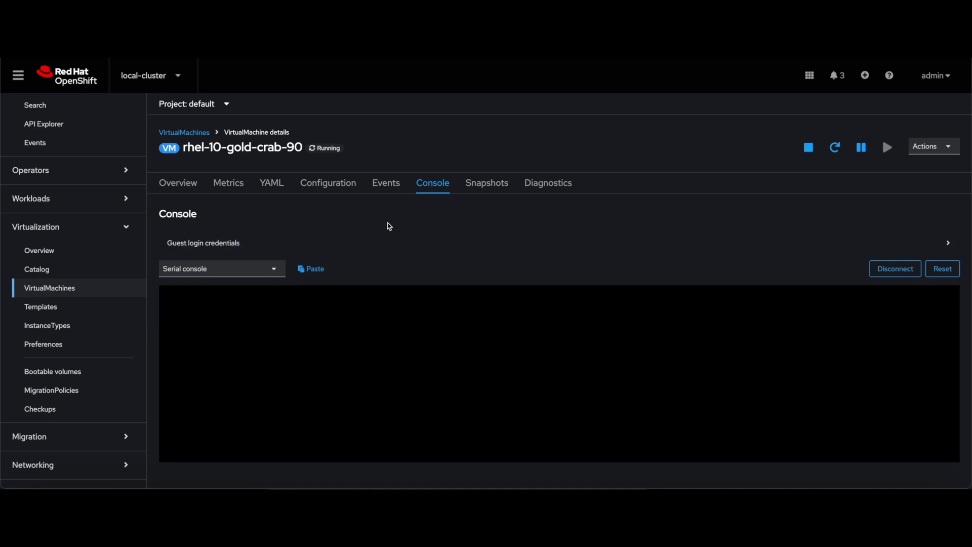